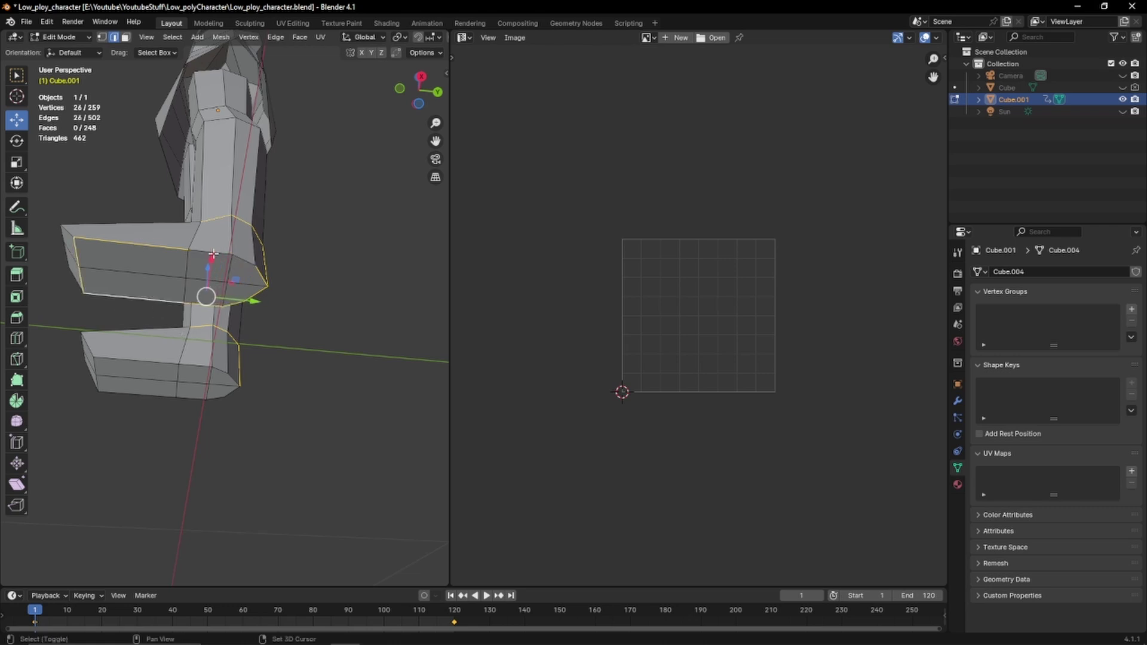
Mark seams around both ankles, down the heels, along the soles and up the inner edges of the legs
shift+click(253, 273)
middle_drag(329, 301, 202, 306)
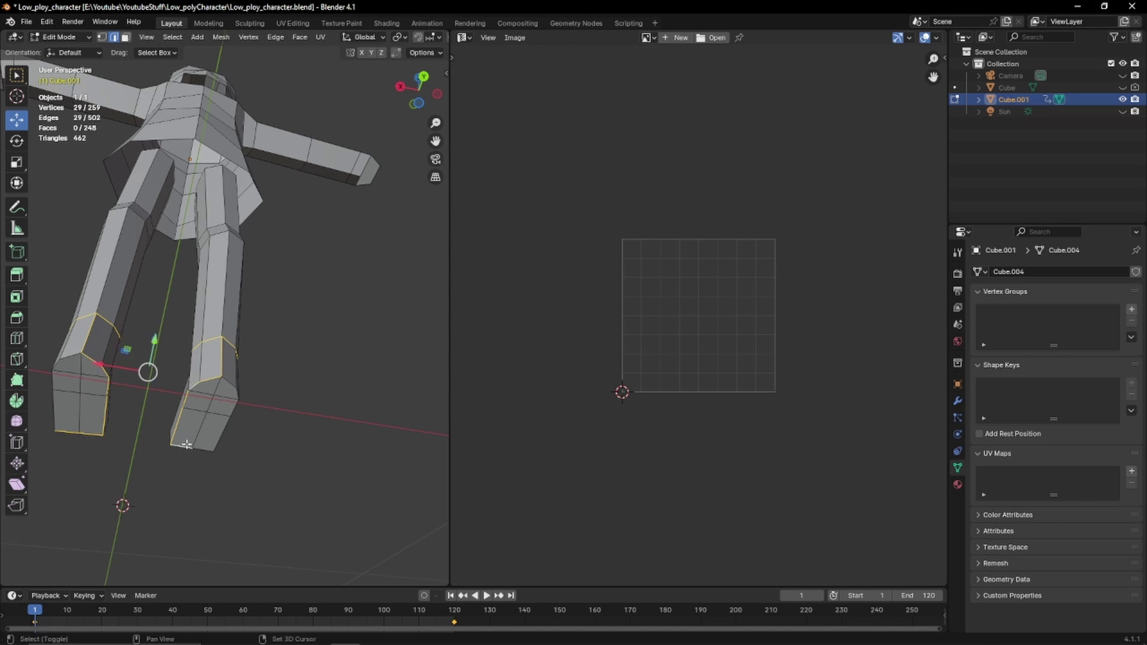
mouse_move(233, 371)
middle_down()
mouse_move(207, 423)
mouse_move(219, 373)
middle_up()
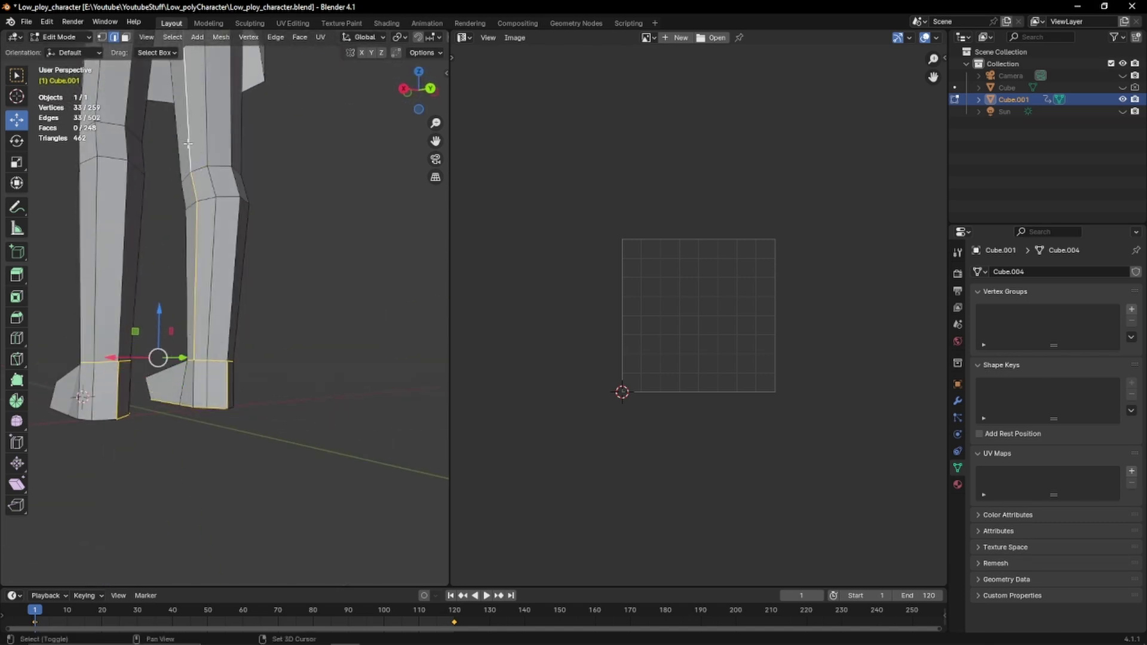
middle_drag(188, 143, 197, 310)
shift+click(180, 428)
shift+middle_drag(179, 428, 187, 334)
scroll(210, 286, down, 2)
click(314, 37)
mouse_move(275, 37)
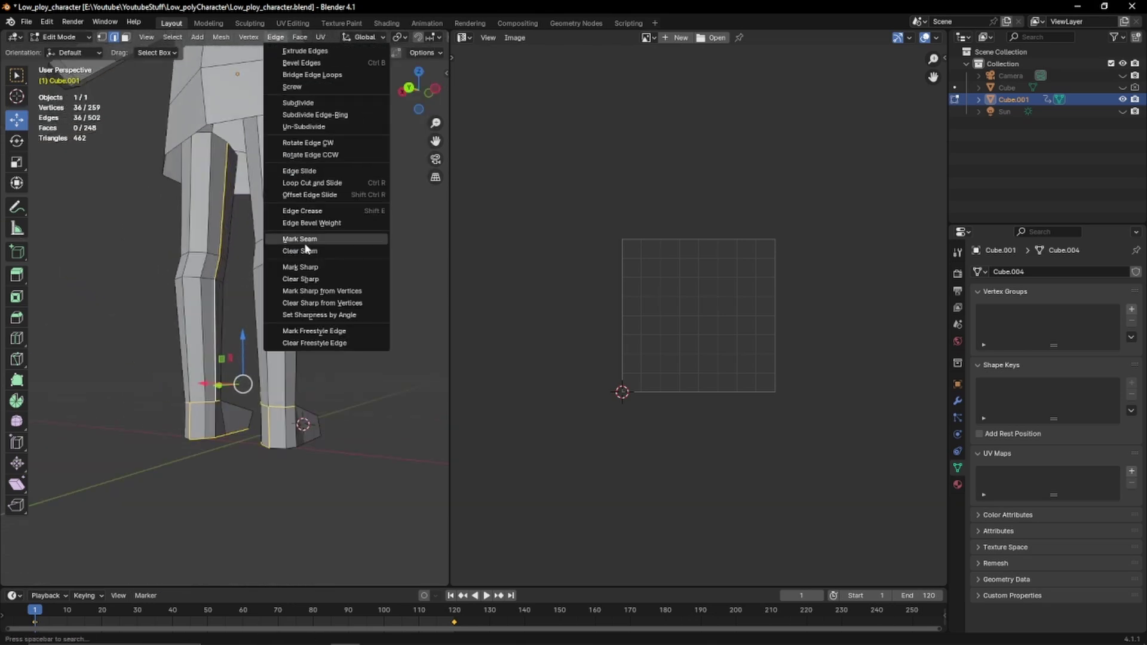
click(324, 239)
Select all geometry linked to the legs and feet and unwrap it
middle_drag(324, 239, 256, 324)
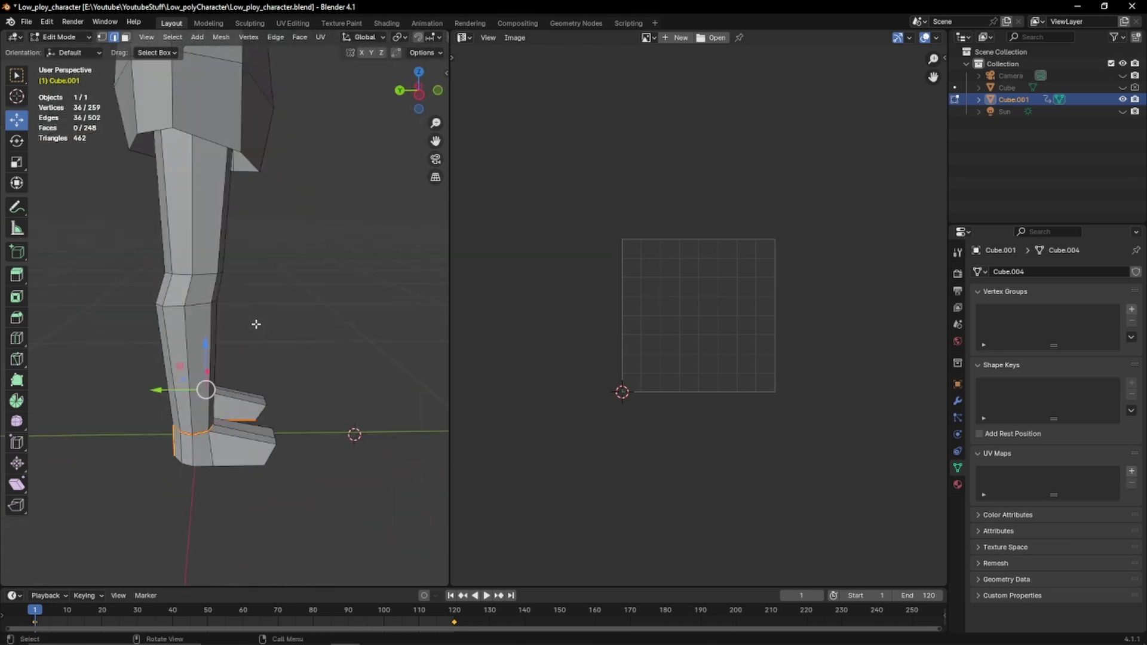
key(ctrl+l)
middle_drag(209, 399, 198, 323)
click(320, 37)
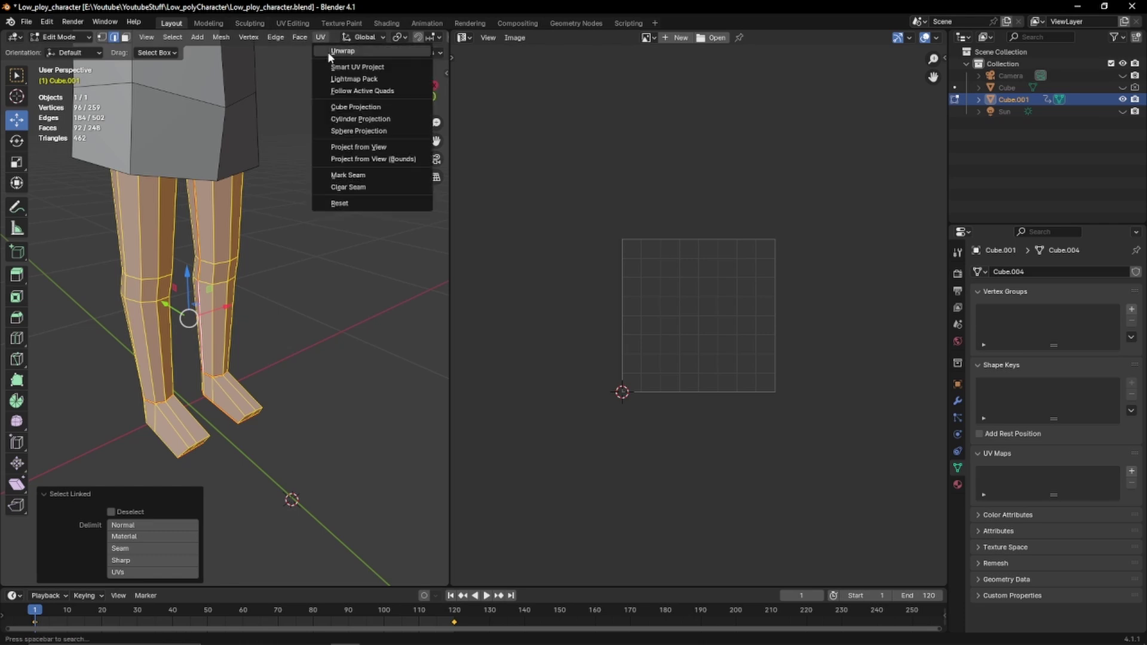
click(328, 53)
click(575, 323)
scroll(574, 324, up, 2)
scroll(267, 366, up, 4)
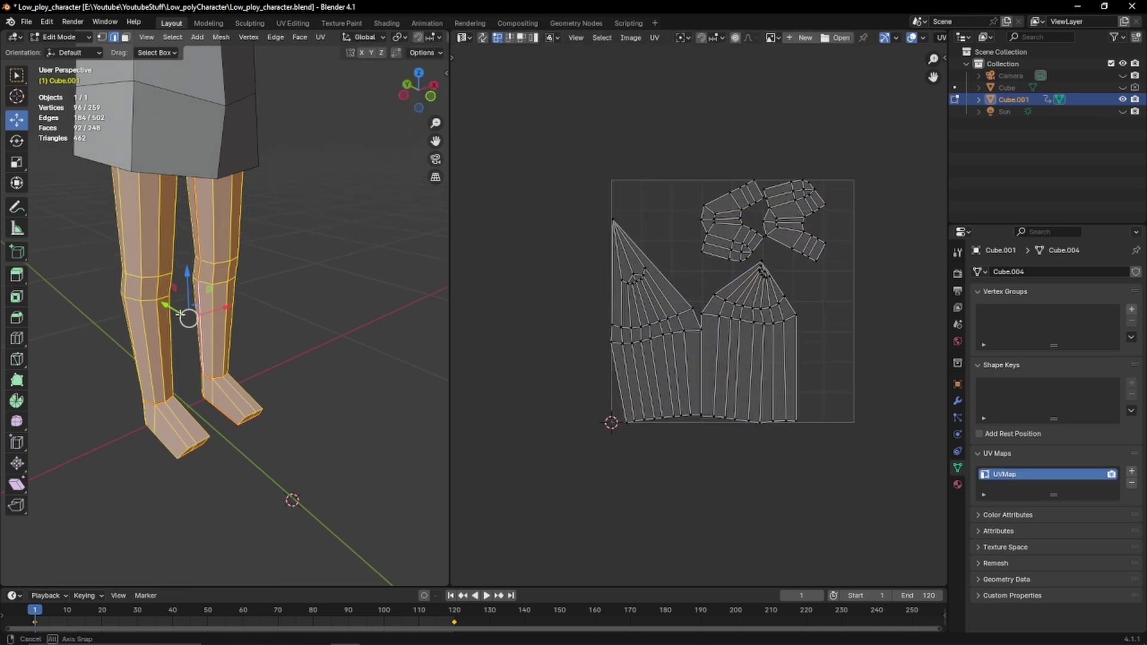
Delete the four cap faces closing the top of each leg
scroll(267, 367, up, 5)
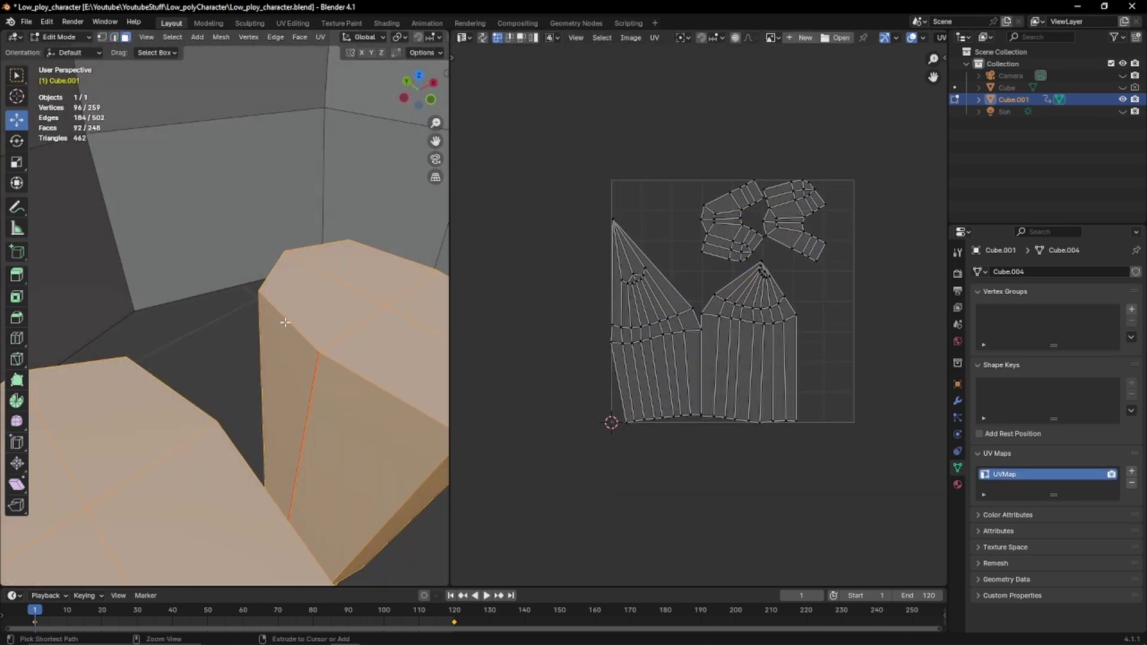
click(310, 300)
shift+click(385, 344)
shift+click(420, 306)
shift+click(362, 270)
shift+middle_drag(359, 272, 263, 299)
shift+click(174, 344)
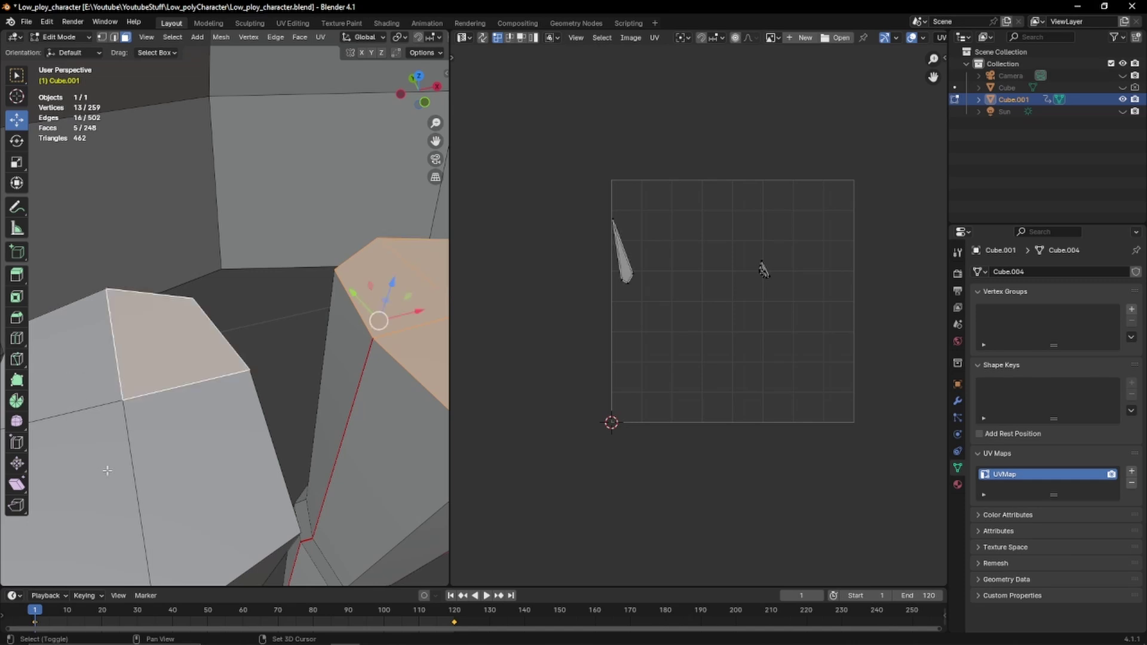
shift+click(107, 471)
shift+click(171, 451)
shift+click(109, 380)
key(x)
click(88, 408)
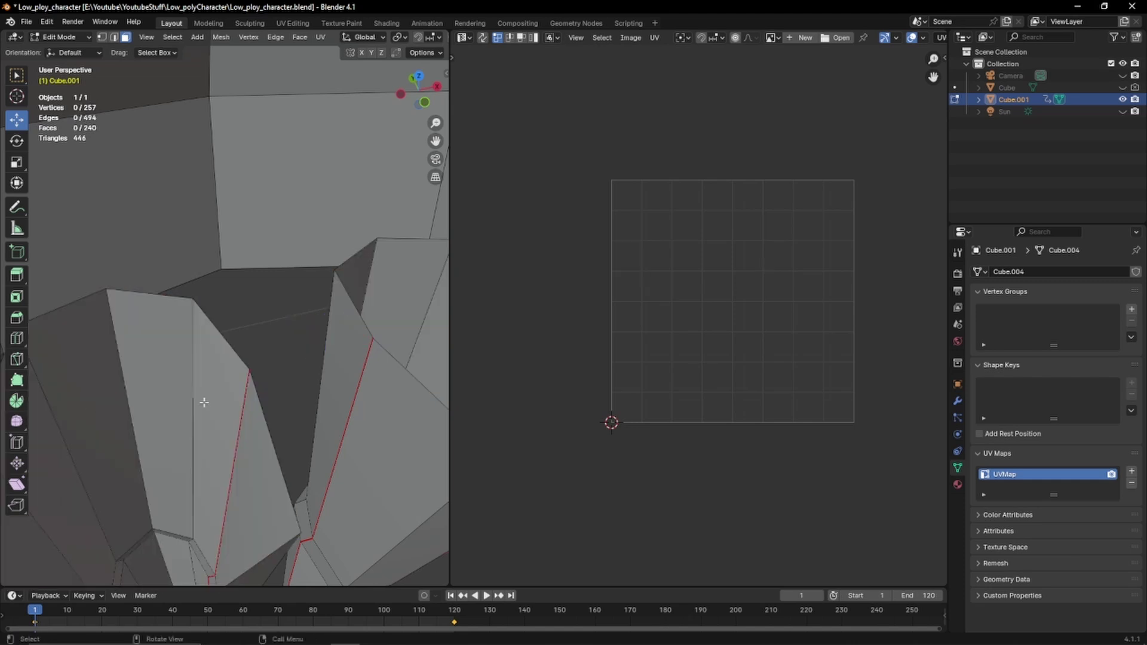
Select the leg and foot regions bounded by the seams and unwrap them together
key(l)
key(l)
click(320, 37)
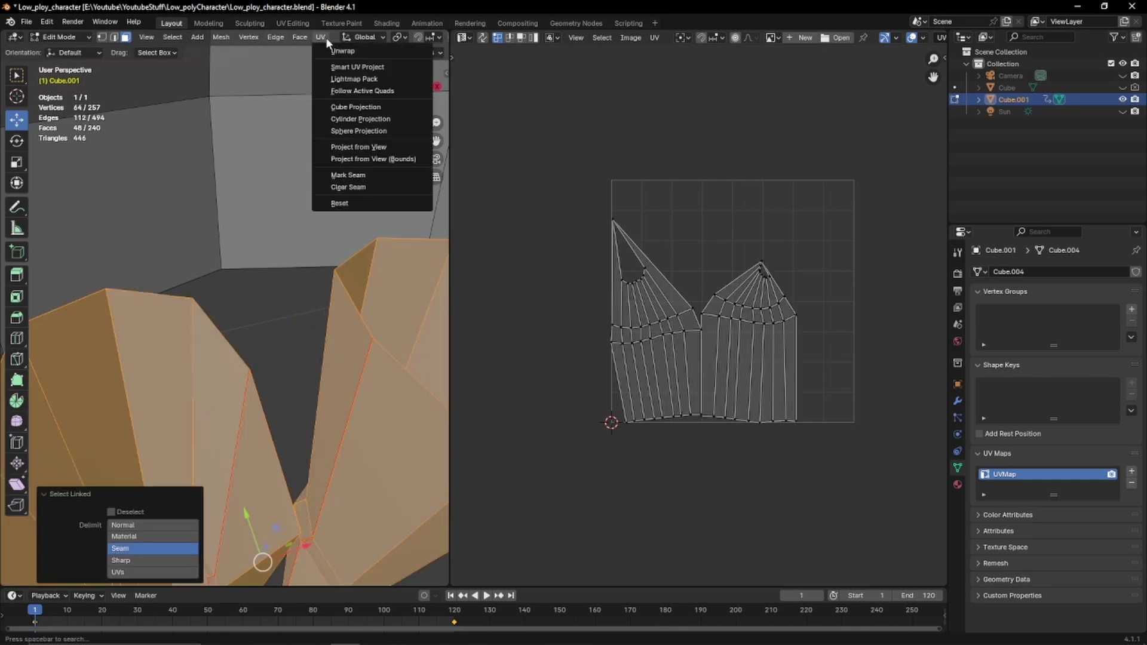
click(325, 53)
scroll(253, 426, down, 8)
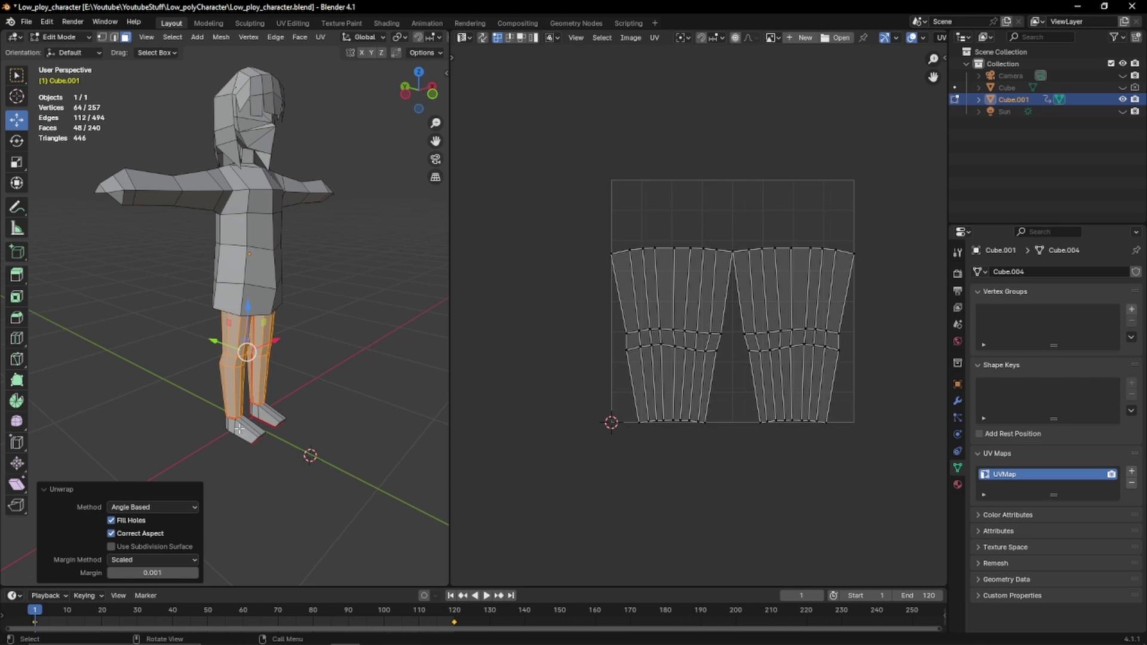
key(l)
key(l)
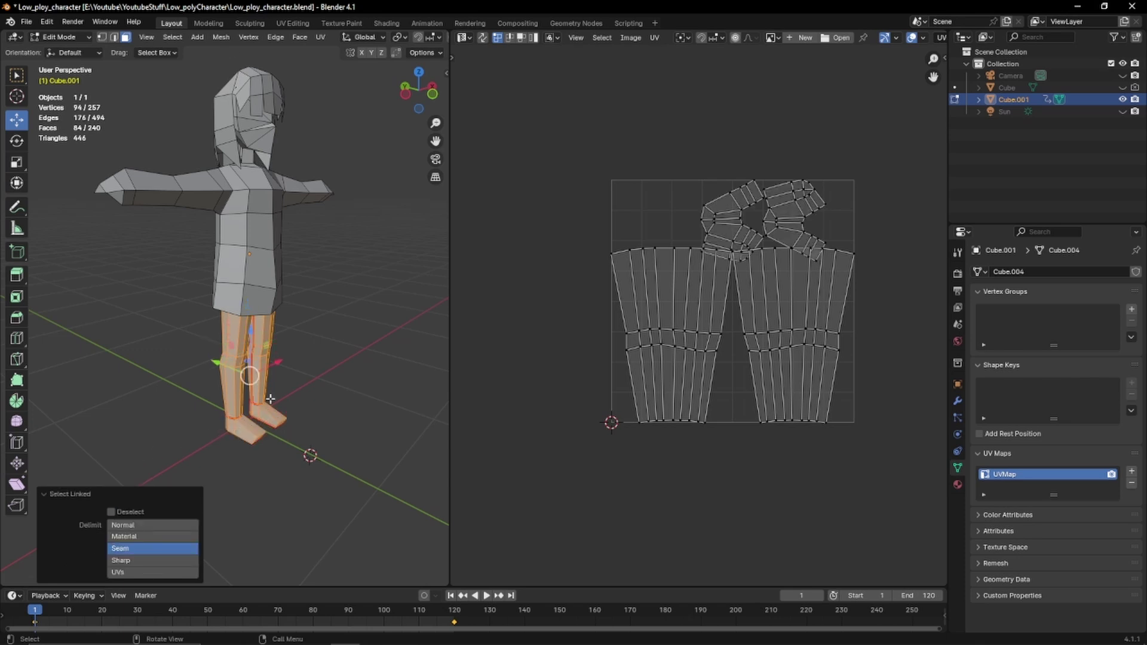
click(320, 37)
click(325, 52)
click(356, 279)
Mark seams down both sides of the torso, under the arms, and around the shoulders, wrists and neck
middle_drag(370, 280, 165, 293)
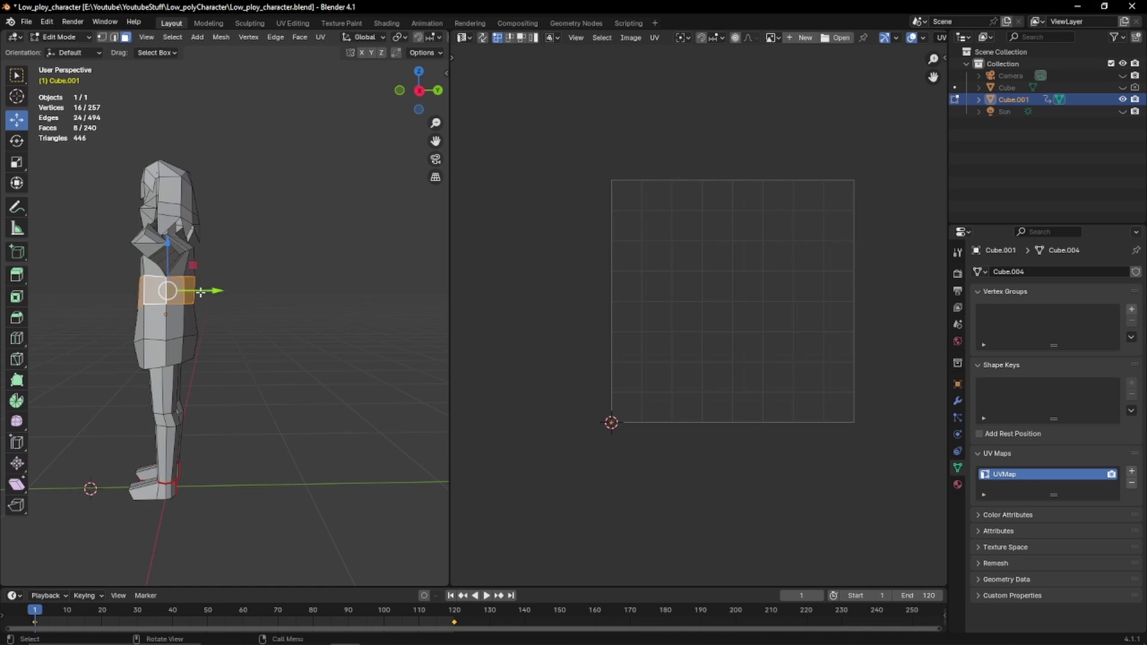
alt+click(166, 293)
middle_drag(305, 286, 239, 271)
shift+middle_drag(239, 272, 328, 306)
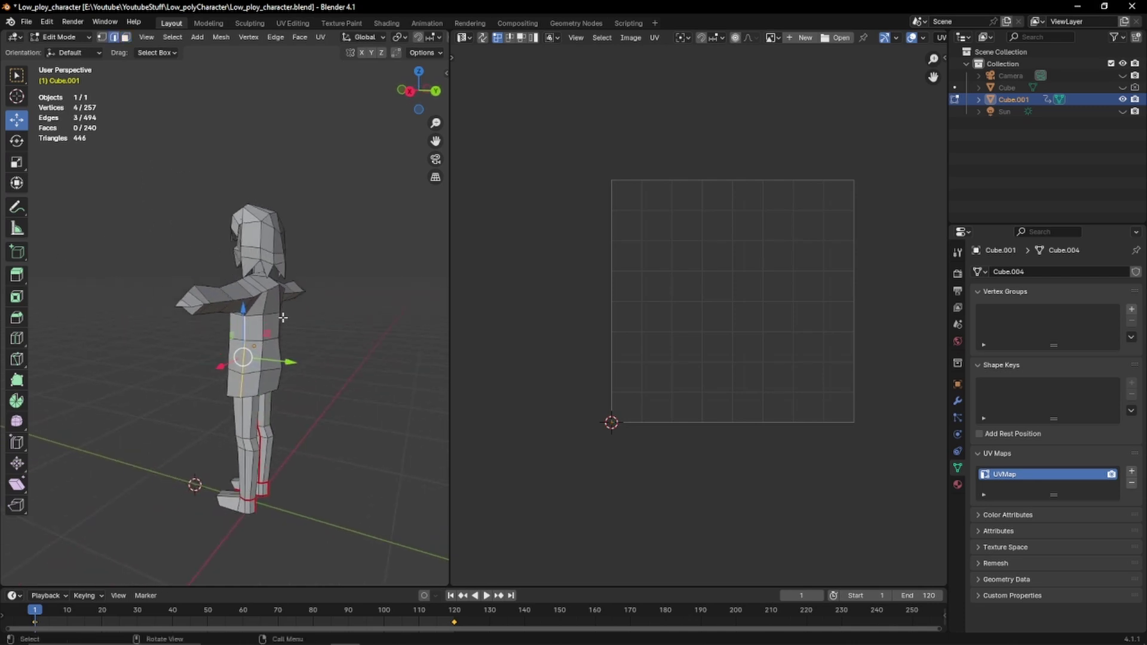
scroll(247, 295, up, 4)
middle_drag(220, 300, 297, 300)
shift+click(316, 358)
middle_drag(317, 359, 148, 263)
alt+shift+click(267, 399)
scroll(264, 377, down, 4)
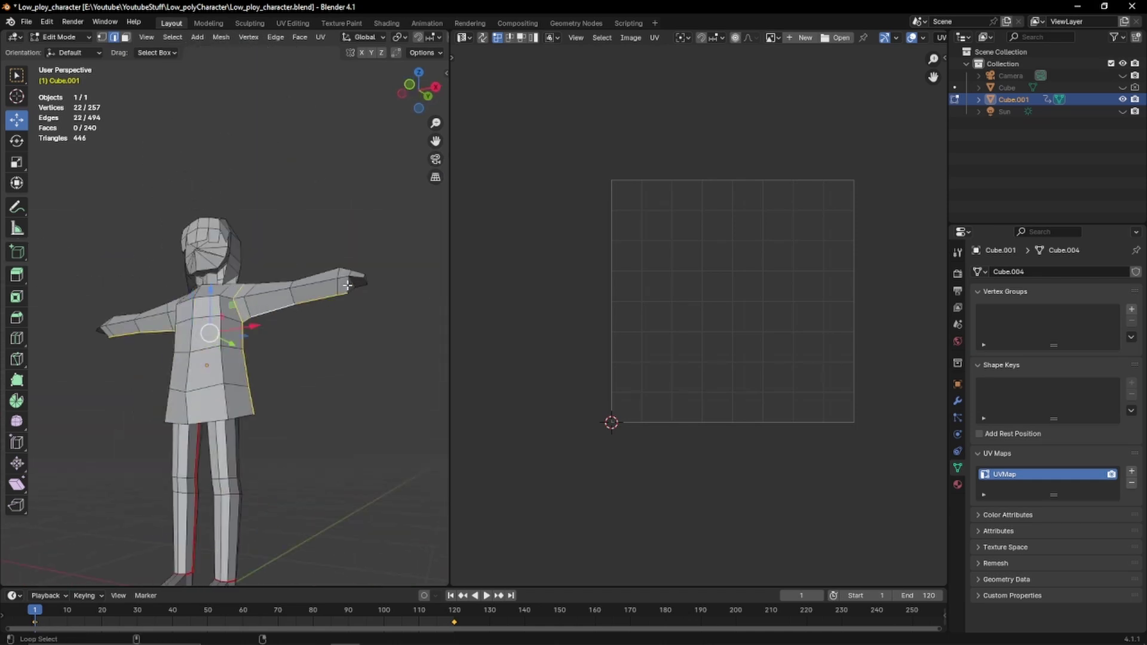
alt+shift+click(348, 285)
middle_drag(348, 287, 203, 284)
scroll(323, 282, up, 3)
shift+click(266, 270)
shift+click(279, 277)
scroll(239, 281, up, 4)
shift+middle_drag(299, 281, 245, 258)
alt+shift+click(234, 267)
click(281, 39)
click(313, 239)
Mark the open edges on the neck below the chin as a seam
scroll(315, 289, down, 6)
key(ctrl+l)
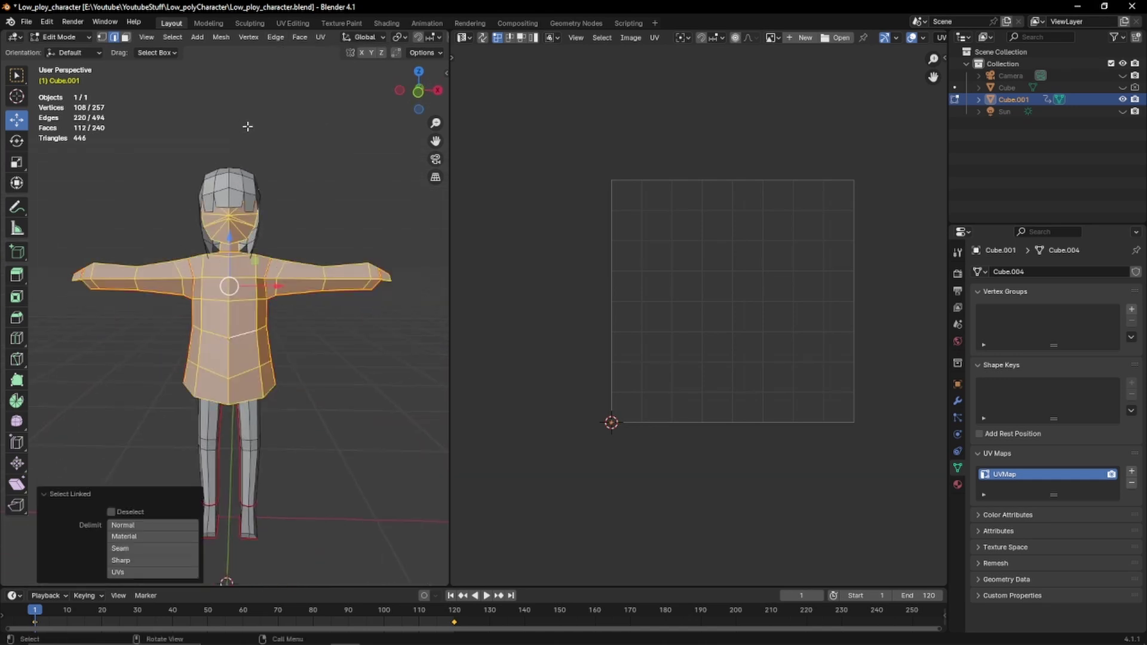
middle_drag(326, 174, 269, 154)
scroll(269, 154, up, 4)
shift+middle_drag(179, 128, 259, 222)
click(258, 222)
shift+middle_drag(328, 226, 273, 242)
scroll(272, 242, up, 2)
scroll(273, 242, up, 2)
alt+click(316, 219)
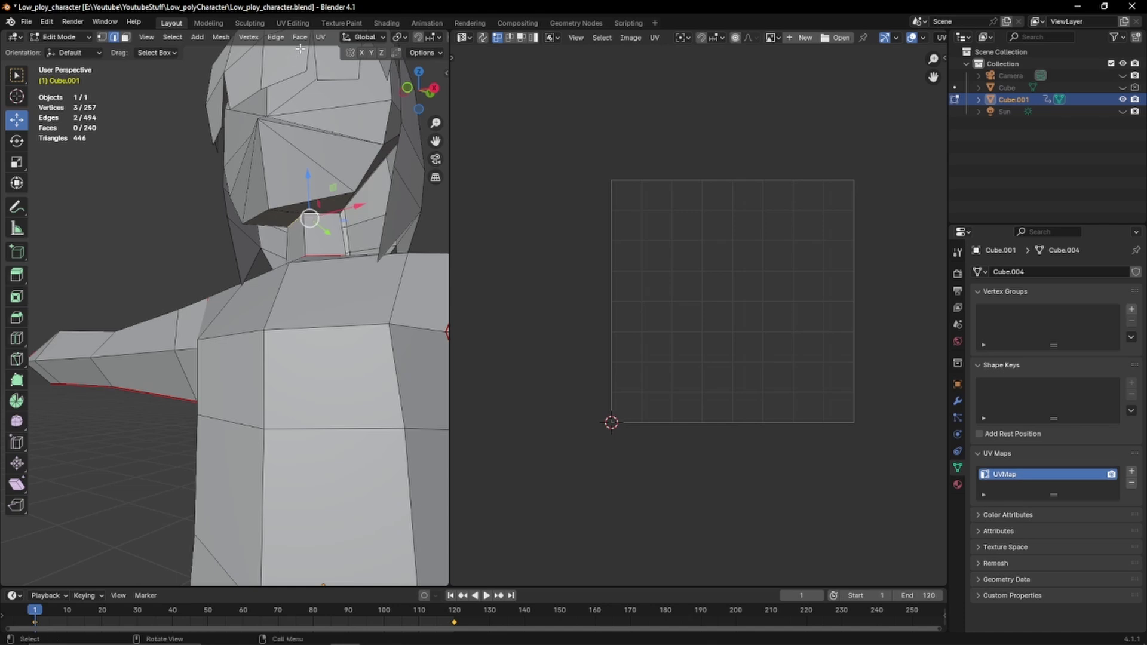
click(275, 37)
click(299, 240)
Mark the edge outline of the face along the jaw as a seam, checking the selection in wireframe shading
click(126, 227)
middle_drag(125, 227, 216, 253)
alt+shift+click(315, 156)
mouse_move(314, 157)
middle_down()
mouse_move(133, 205)
mouse_move(272, 257)
mouse_move(163, 274)
middle_up()
alt+shift+click(260, 251)
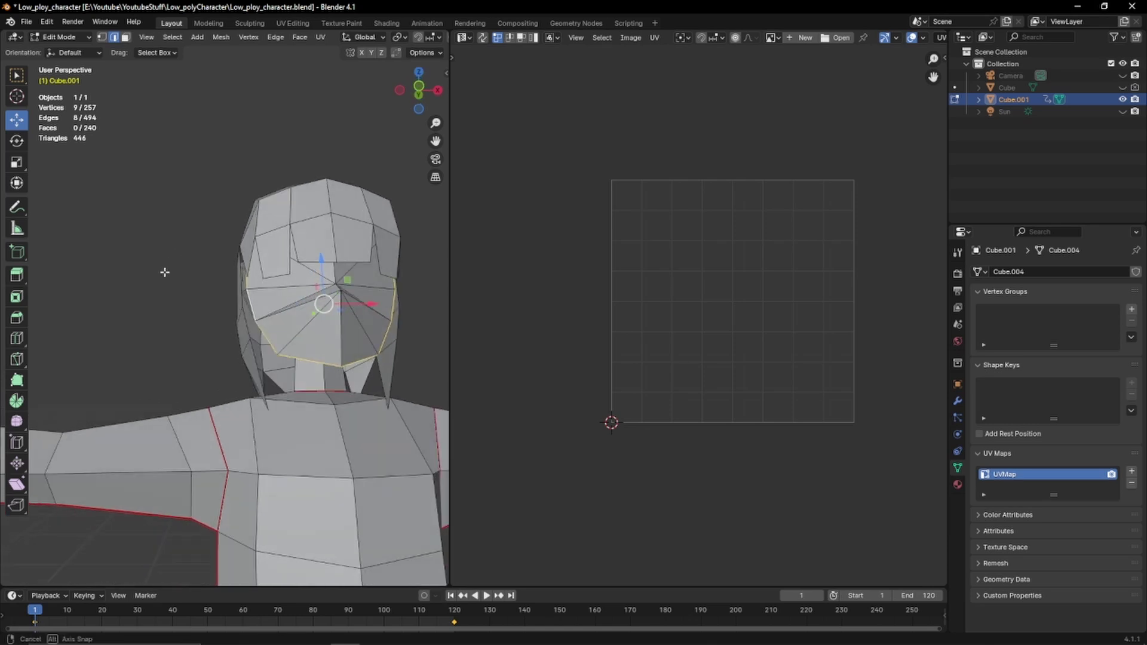
key(z)
click(84, 277)
middle_drag(85, 277, 239, 245)
click(275, 37)
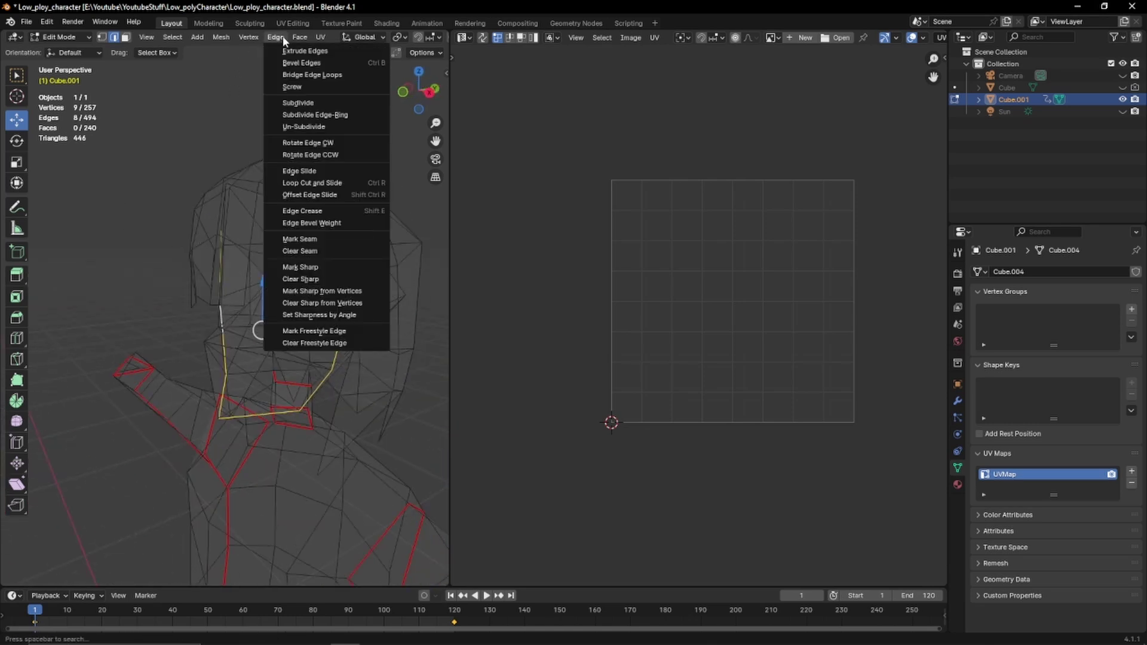
click(304, 240)
key(z)
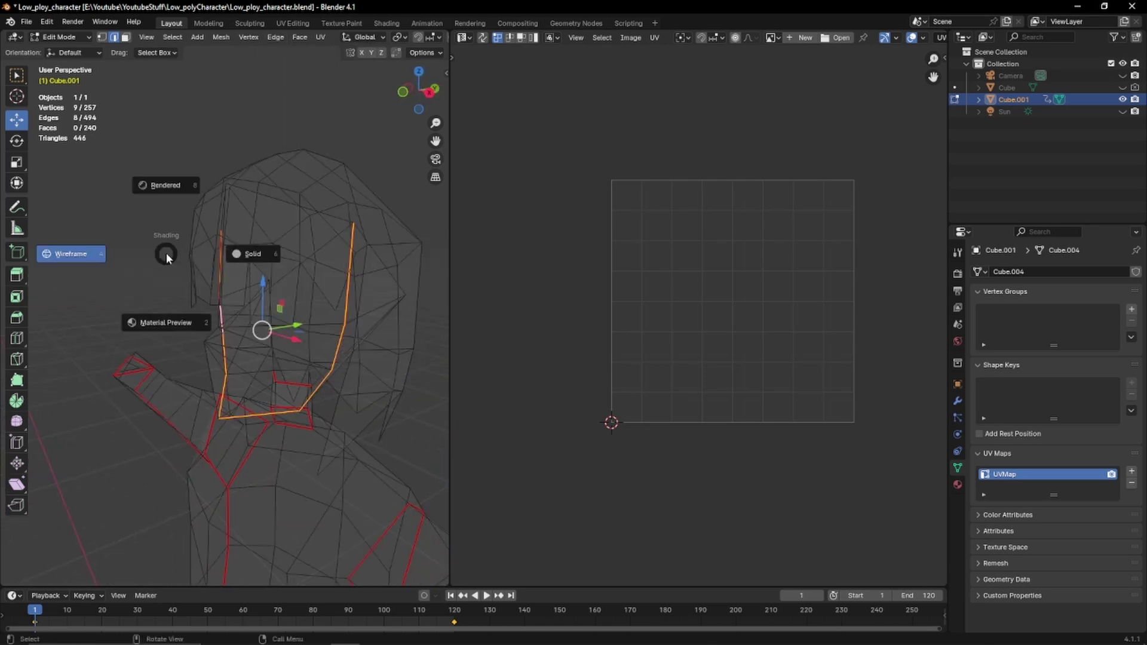
click(225, 269)
Select the linked body geometry, including arms and face, and unwrap it
mouse_move(224, 269)
middle_down()
mouse_move(131, 274)
mouse_move(241, 326)
middle_up()
key(l)
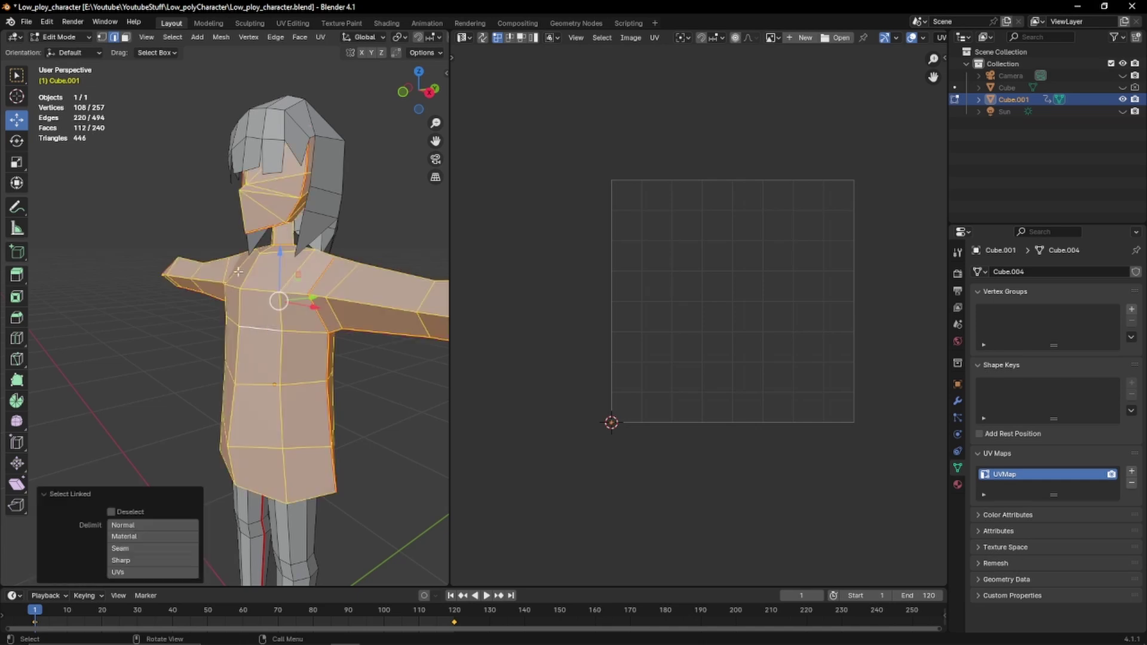
click(274, 40)
click(339, 52)
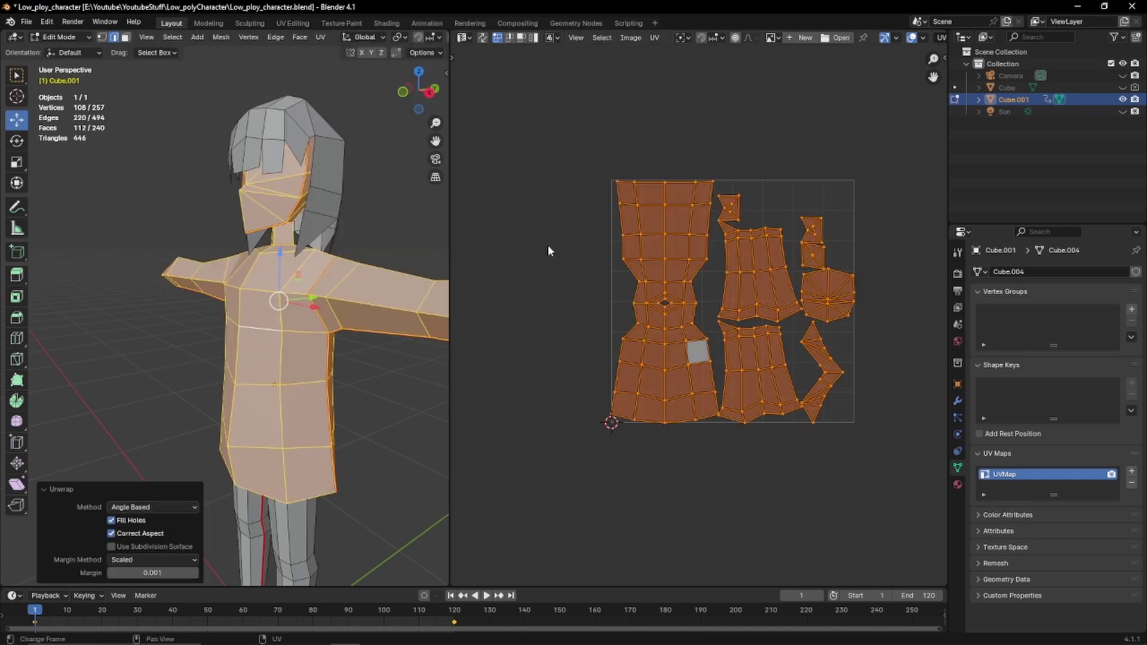
Mark the remaining neck edges as seams and unwrap the linked body geometry again
click(371, 385)
middle_drag(371, 384, 247, 240)
click(295, 39)
mouse_move(279, 39)
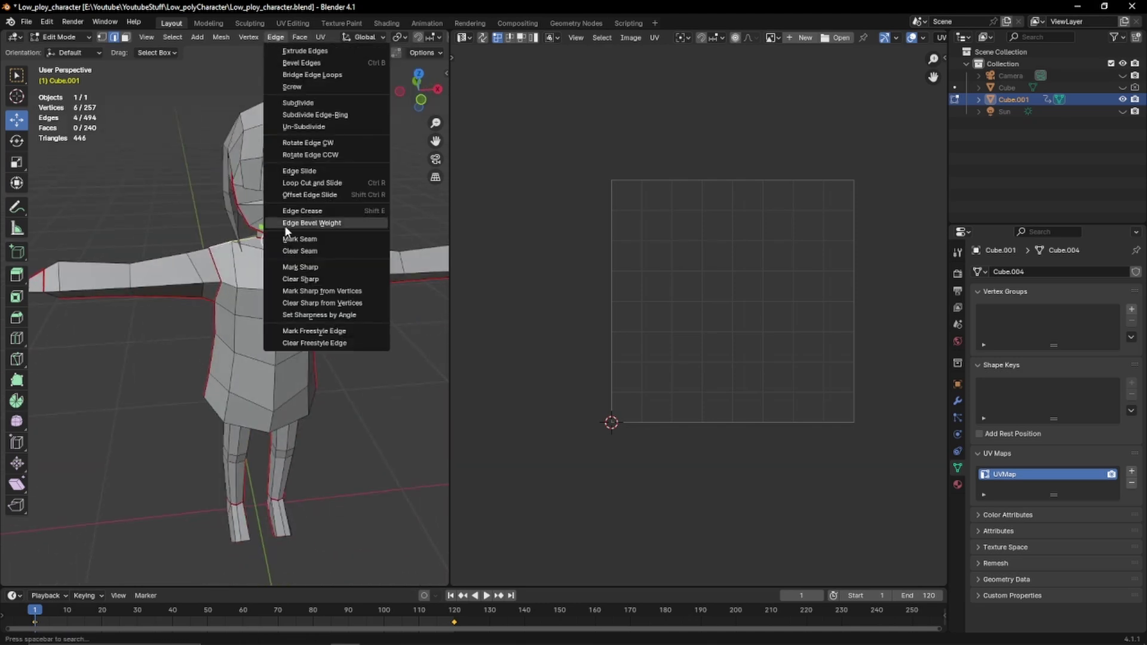
click(285, 239)
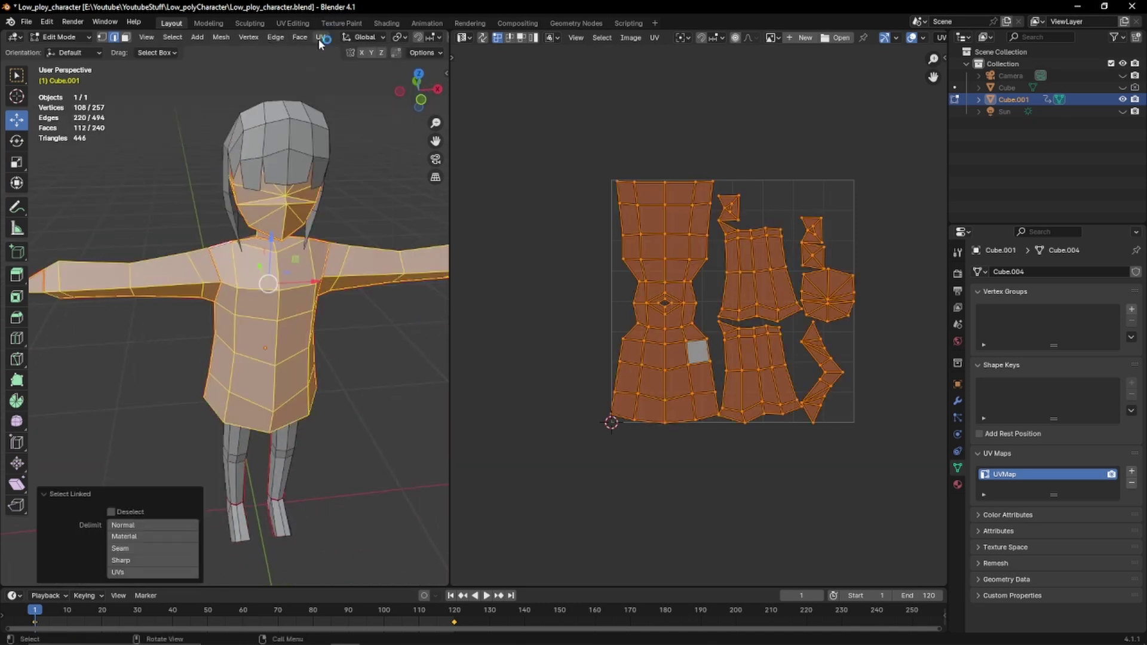
click(318, 39)
Mark a seam between the fringe and the back of the hair, and unwrap the linked hair geometry
key(alt+a)
middle_drag(269, 281, 259, 236)
click(275, 37)
click(310, 240)
key(l)
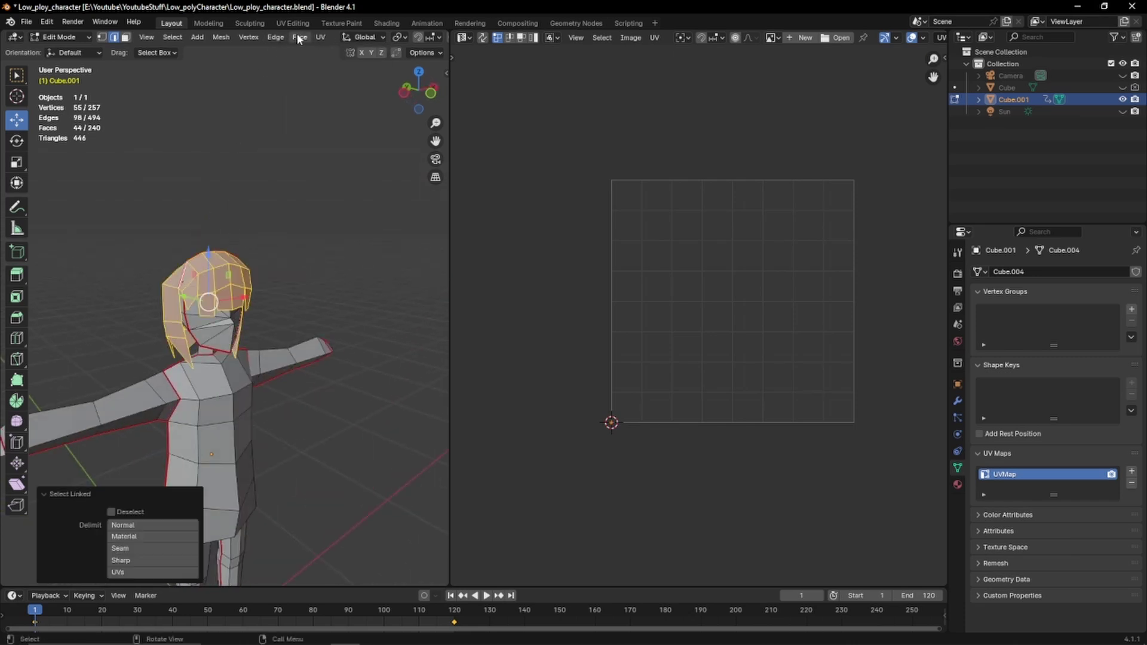
click(320, 37)
click(334, 55)
Select the whole mesh and move the overlapping hair, leg and foot UV islands clear of the body islands
scroll(354, 200, down, 3)
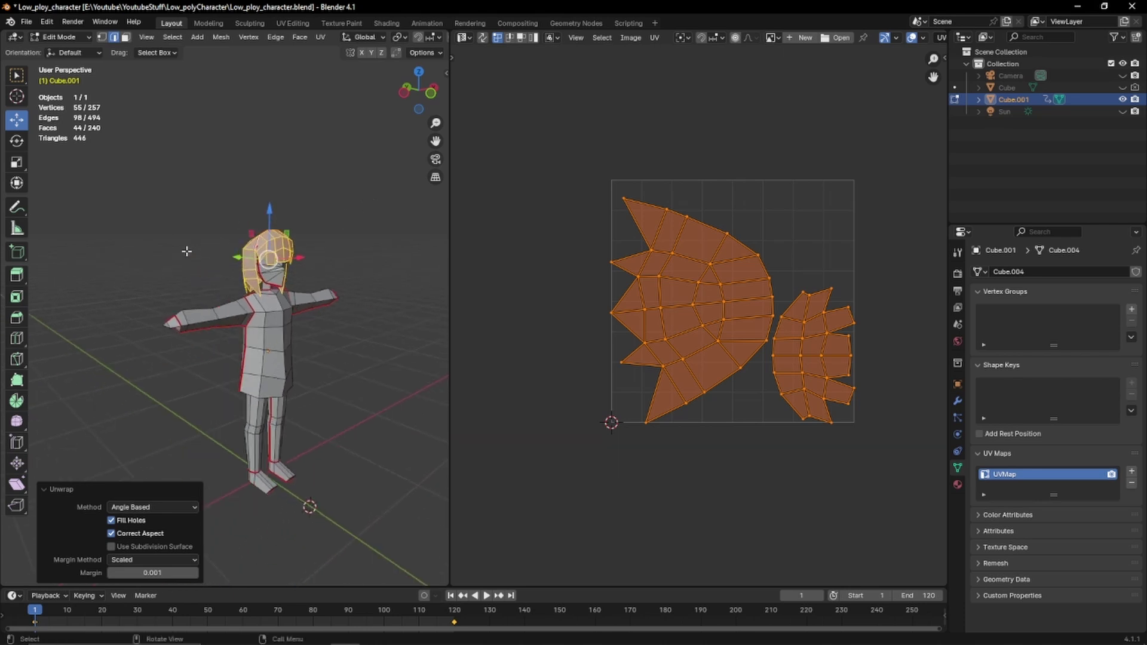
key(a)
key(g)
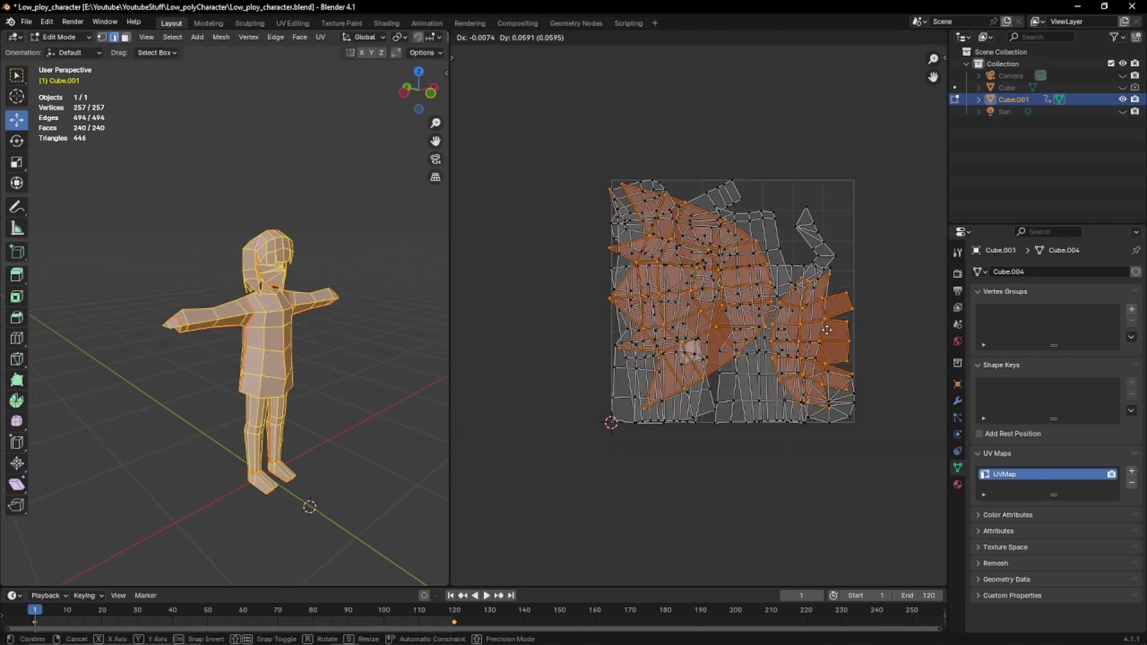
right_click(826, 128)
click(895, 307)
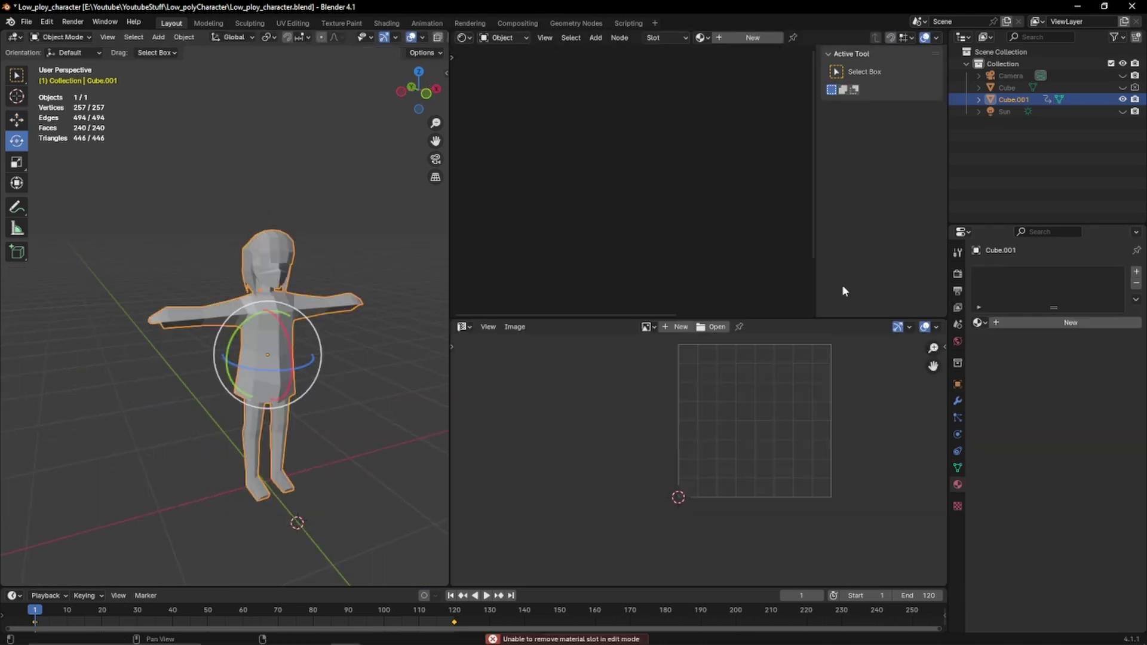
Add a material slot to the character and create a new material in it
click(1138, 271)
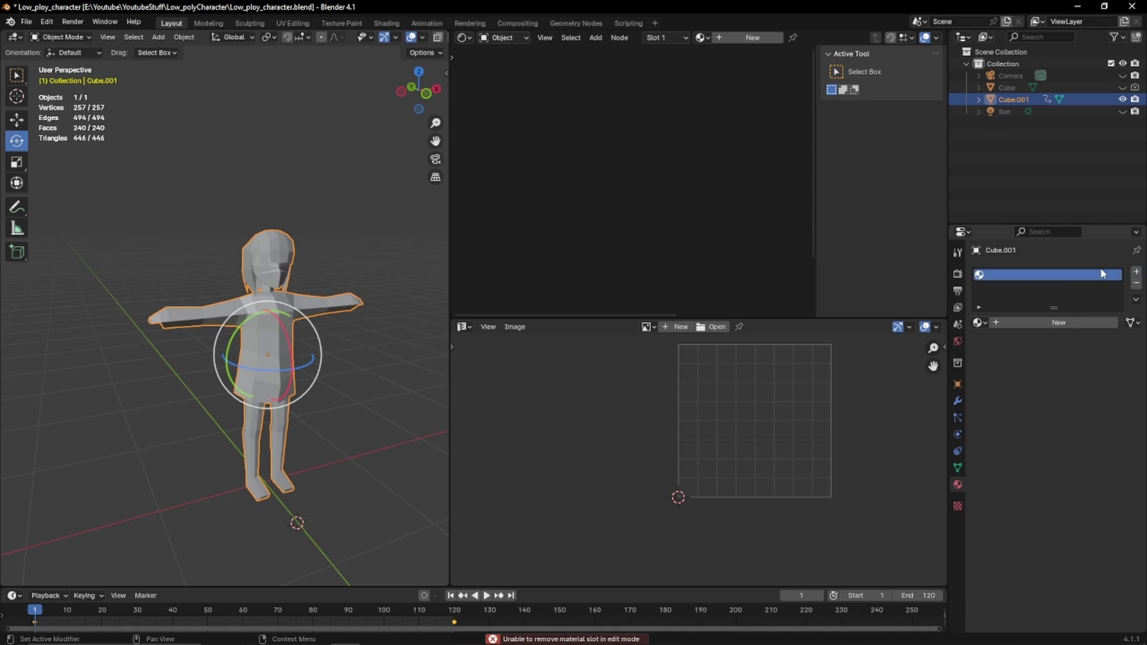
click(1023, 322)
key(Home)
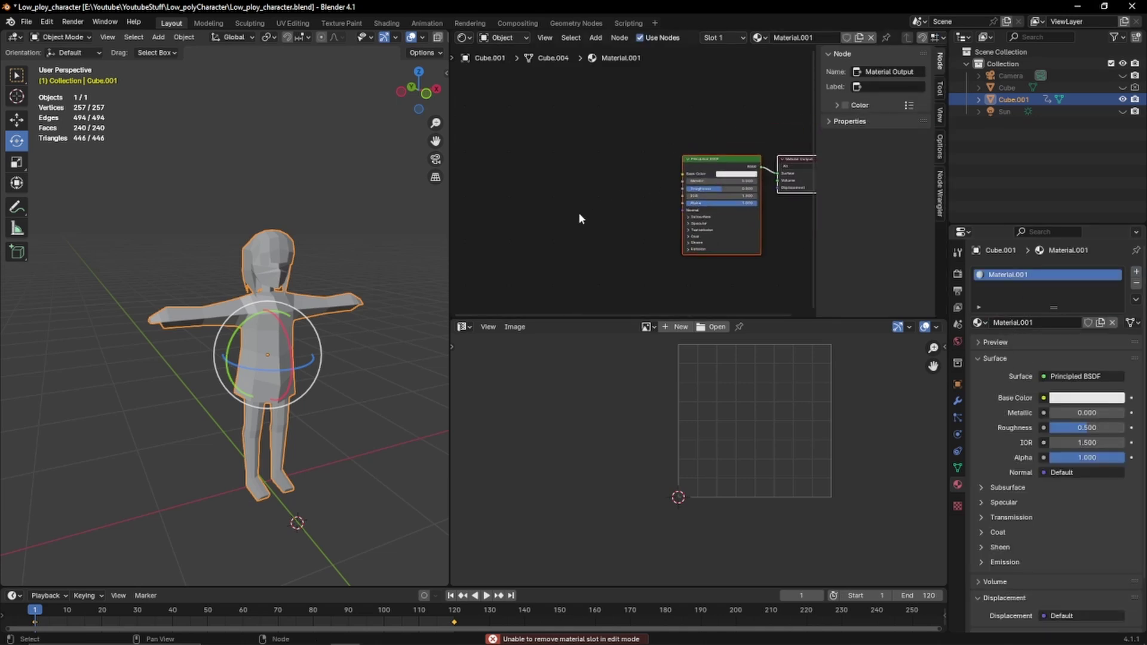
Add an Image Texture node and connect its Color output to the Base Color of the Principled BSDF
key(Tab)
right_click(536, 151)
mouse_move(522, 151)
mouse_move(637, 153)
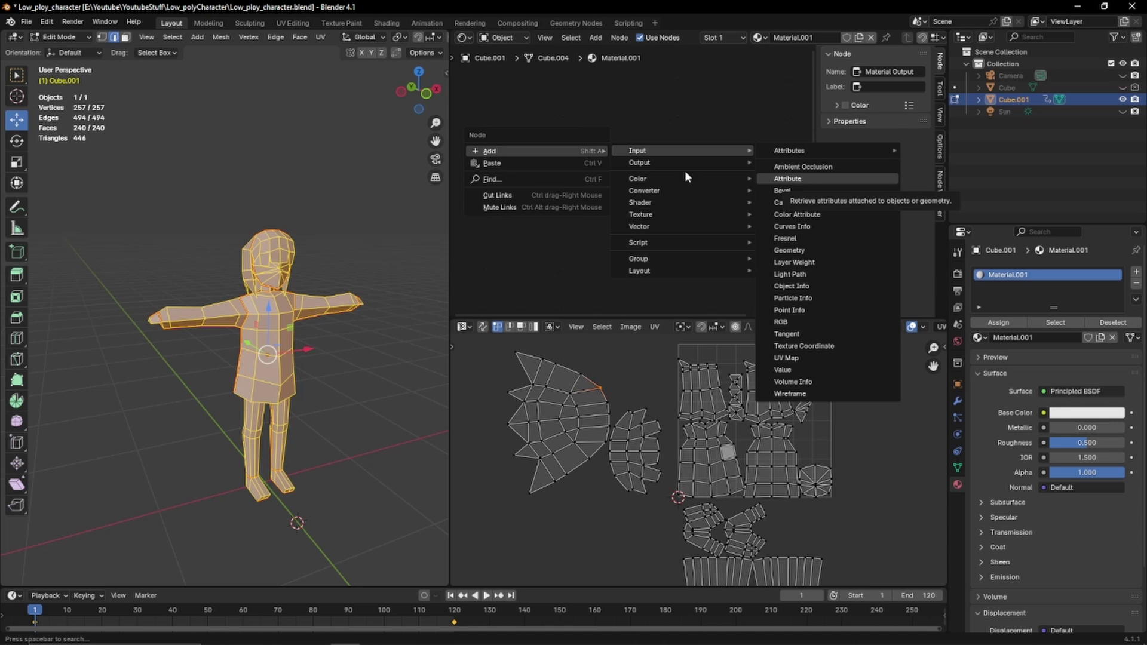
mouse_move(680, 219)
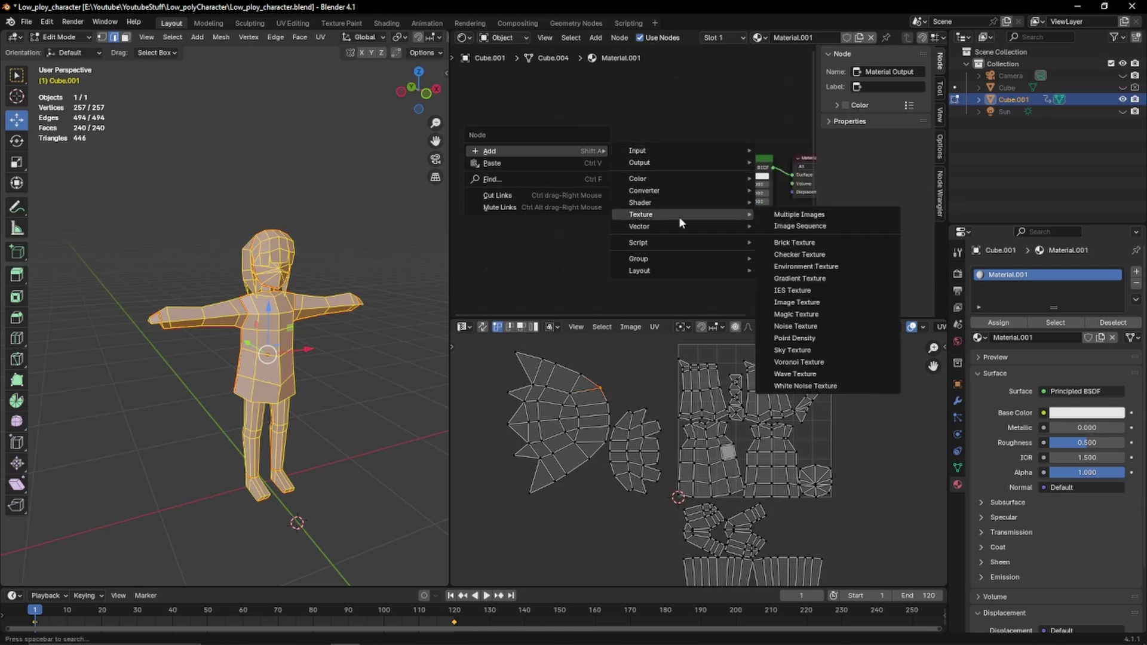
click(798, 302)
click(637, 172)
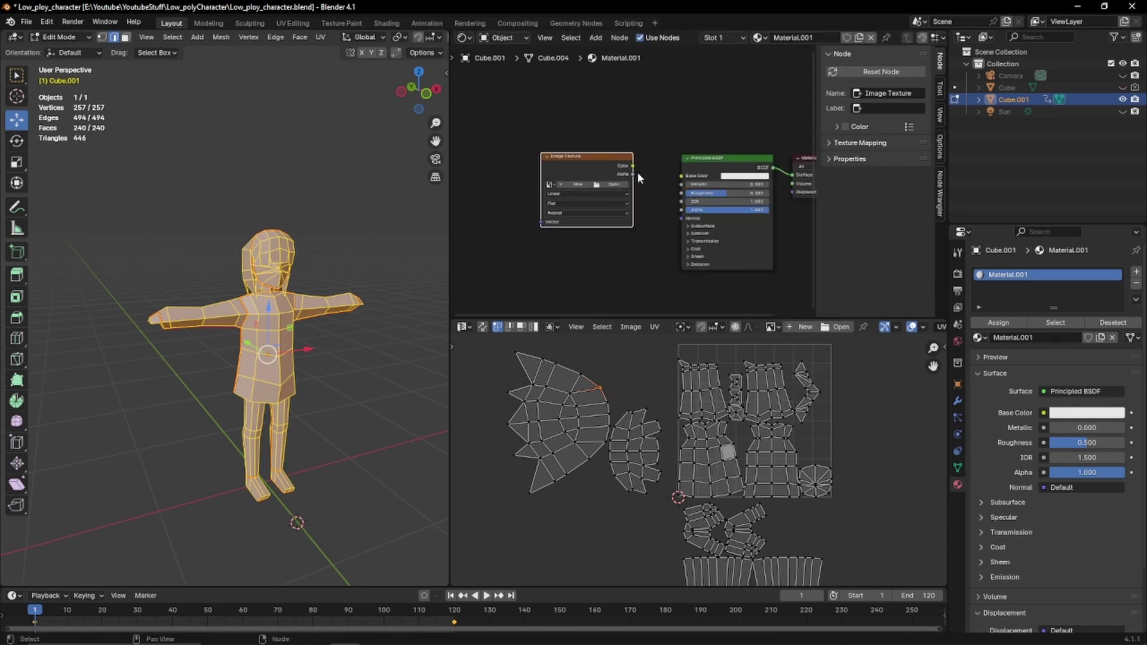
Create a new 1024 × 1024 px image named UV Grid with the Color Grid generated type in the texture node
click(583, 186)
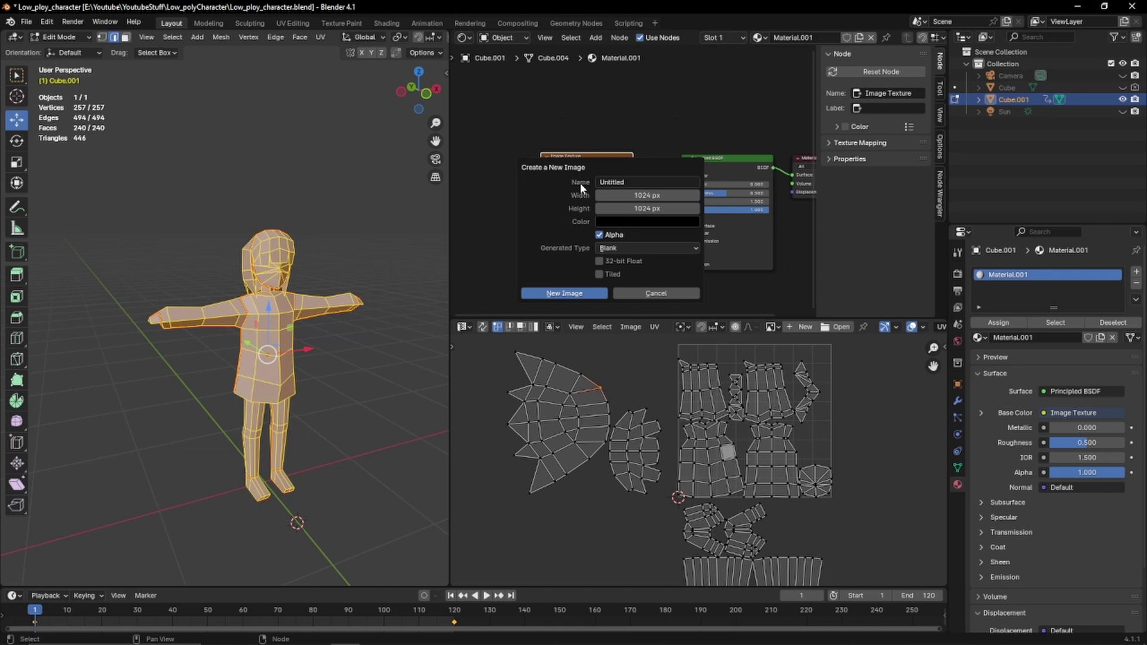
click(628, 183)
click(602, 248)
click(565, 293)
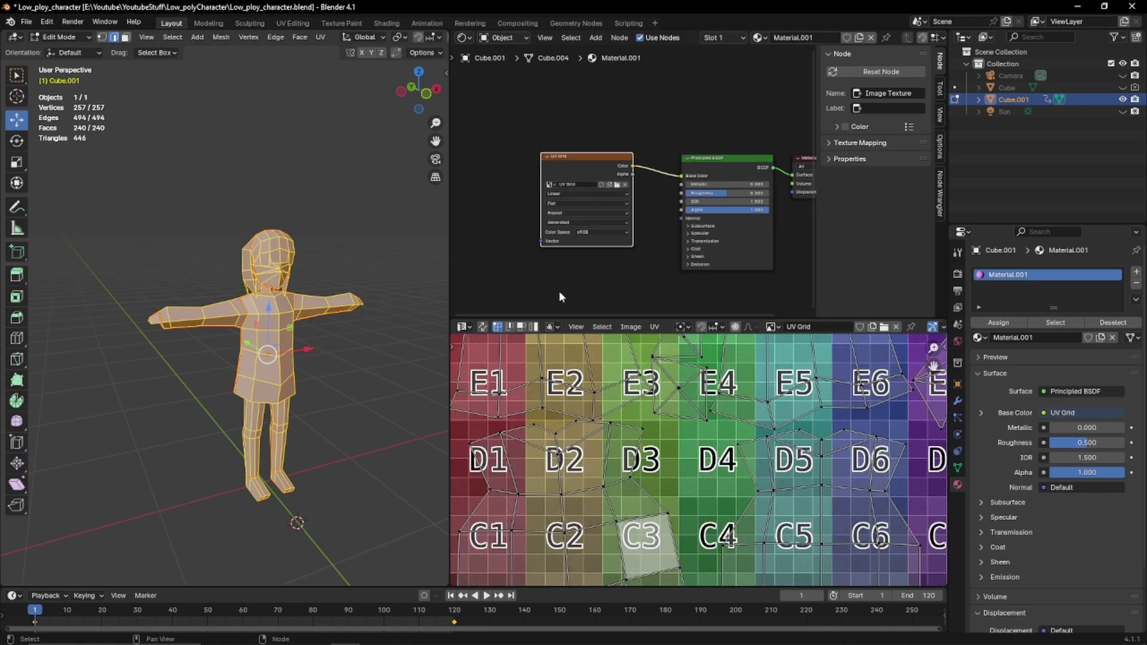
Deselect the mesh and switch the viewport to Material Preview shading to show the grid texture on the character
key(alt+a)
key(z)
click(369, 297)
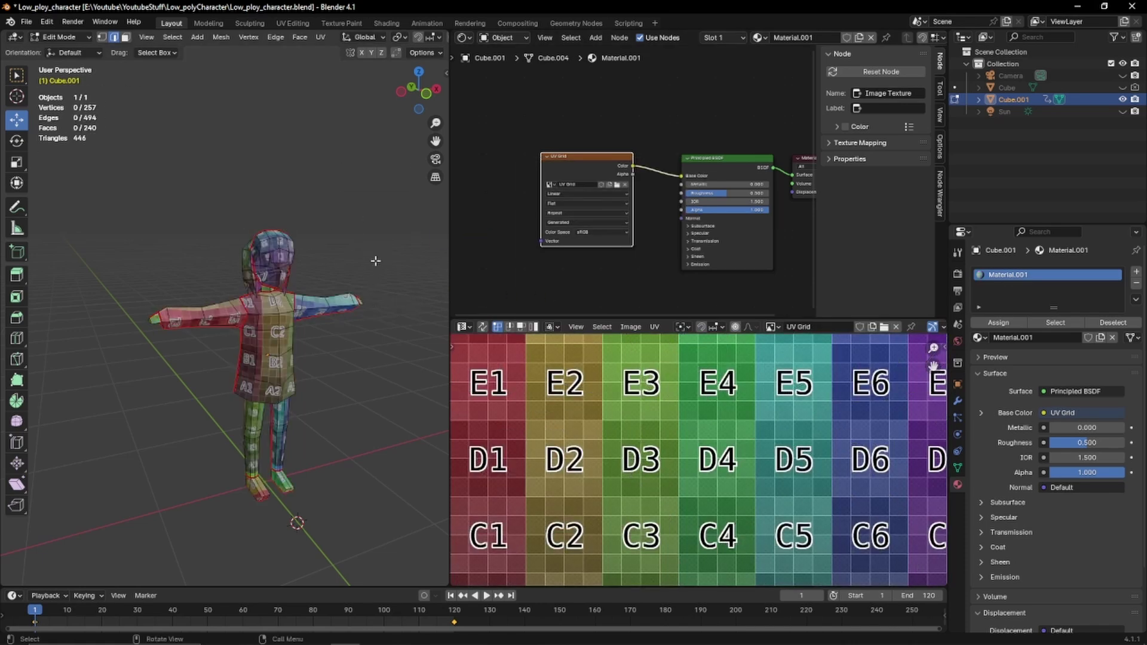
scroll(385, 270, up, 3)
middle_drag(385, 270, 276, 282)
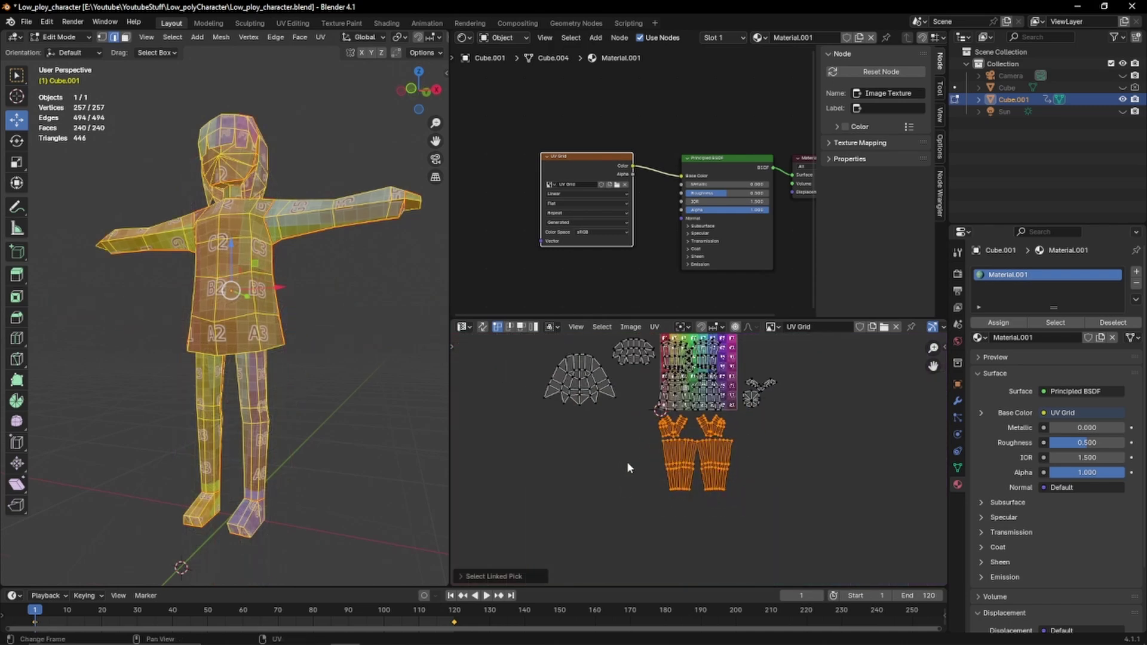
Unwrap the whole mesh again with the regular Unwrap operation and enlarge the UV editor over the node editor's area
middle_drag(148, 153, 347, 280)
click(321, 37)
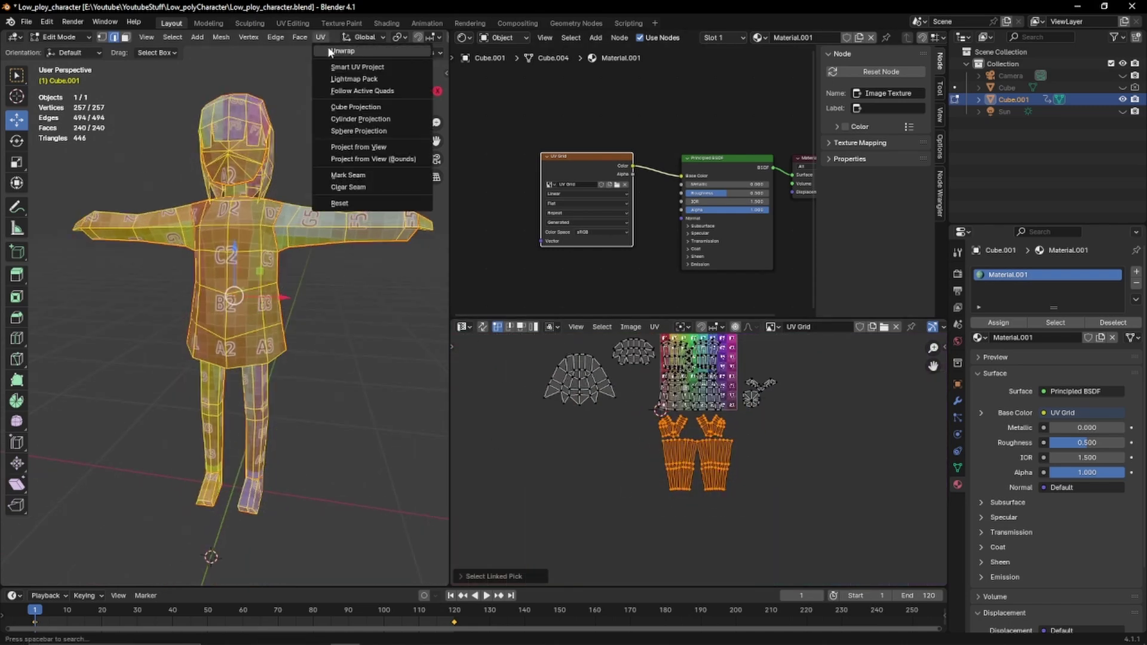
click(344, 71)
mouse_move(320, 364)
middle_down()
mouse_move(293, 361)
mouse_move(329, 362)
middle_up()
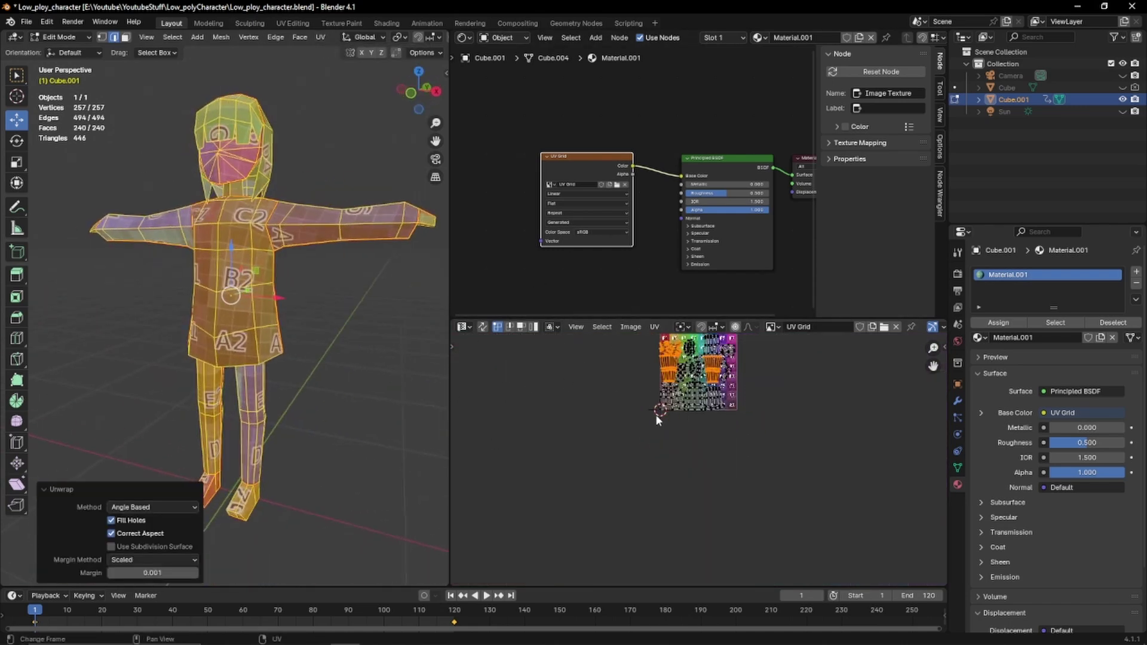
click(662, 439)
scroll(681, 448, up, 4)
middle_drag(605, 366, 606, 531)
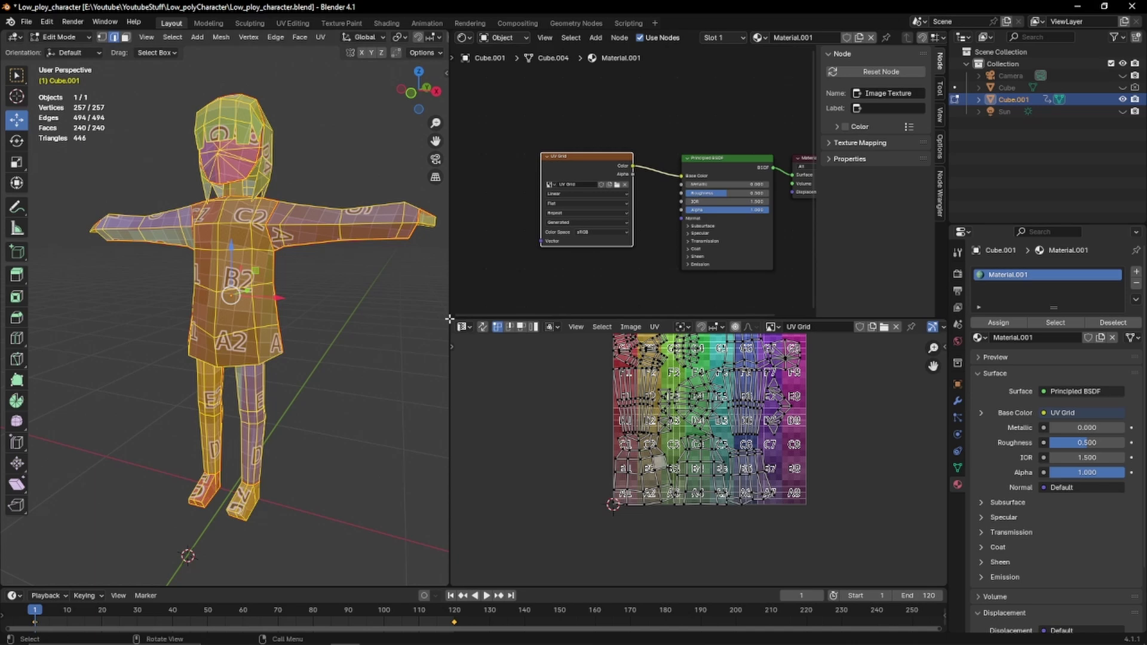
drag(449, 319, 453, 281)
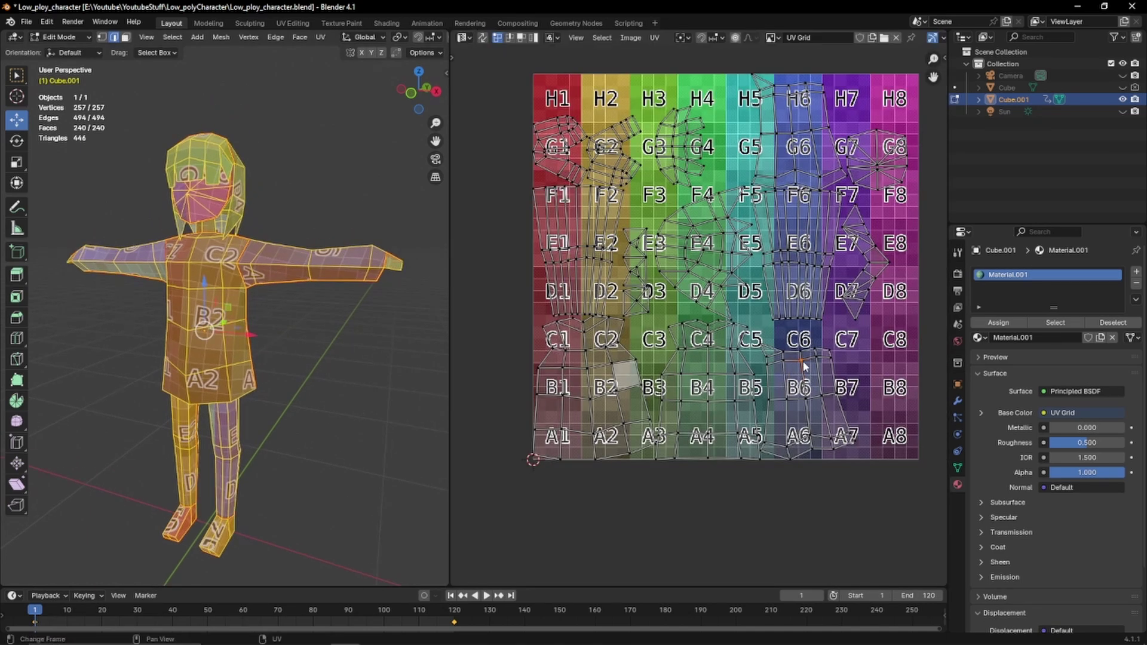
Rotate the two arm UV islands near B6 and G6 by 180 degrees and move the upper one beside the other, around B8
key(l)
key(r)
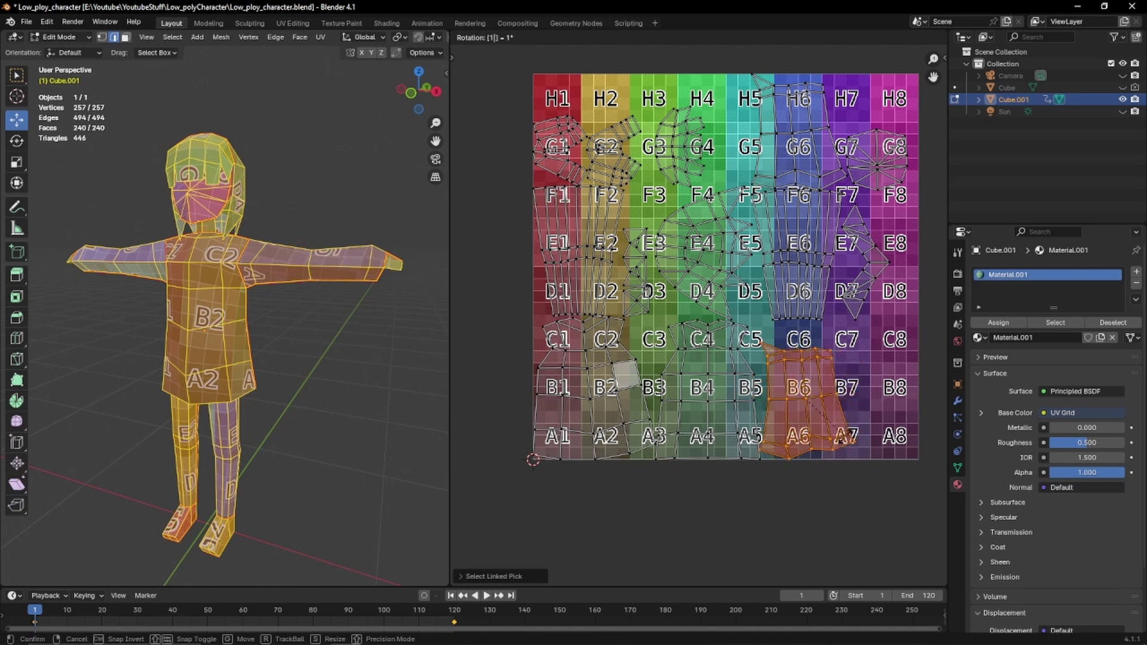
click(845, 441)
click(777, 145)
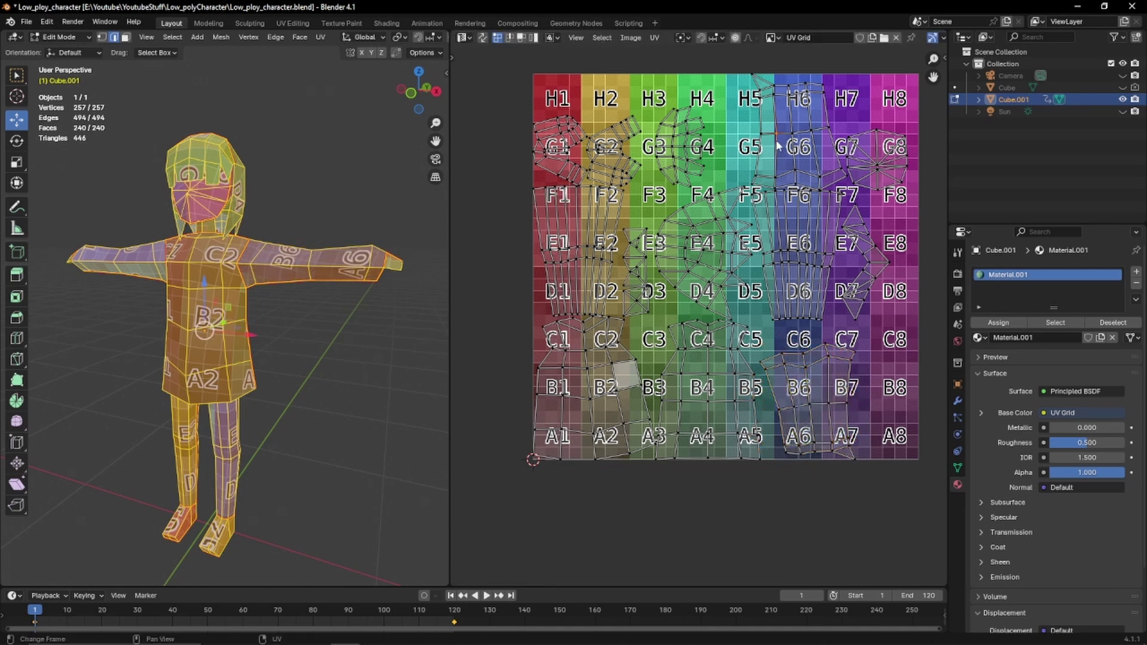
text(lr180)
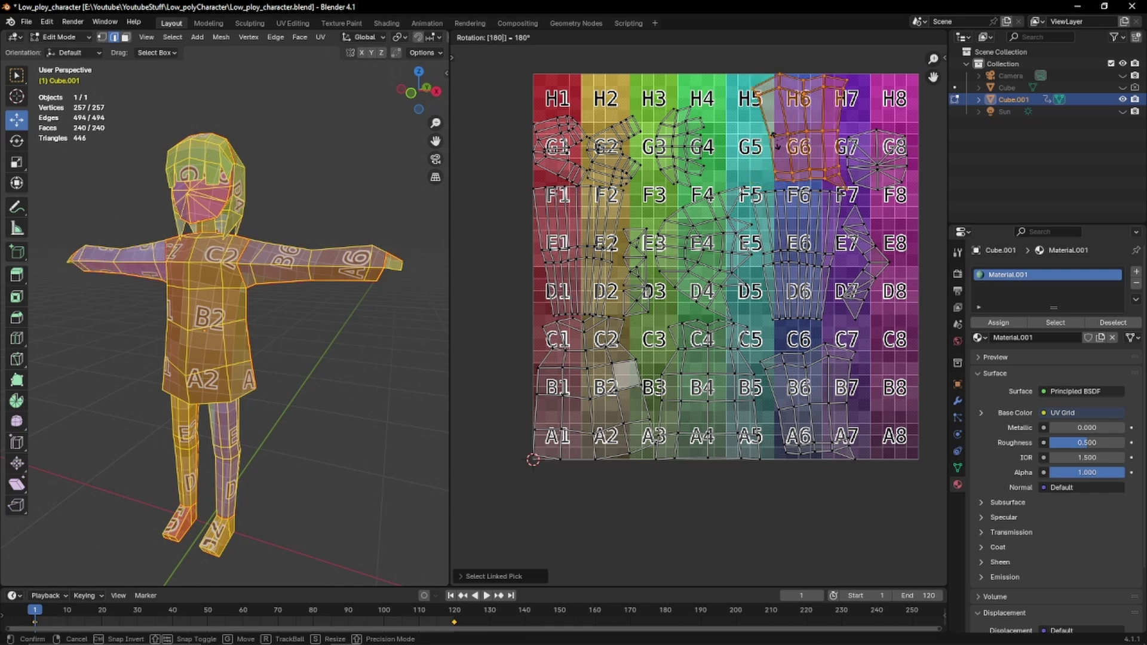
key(Return)
key(g)
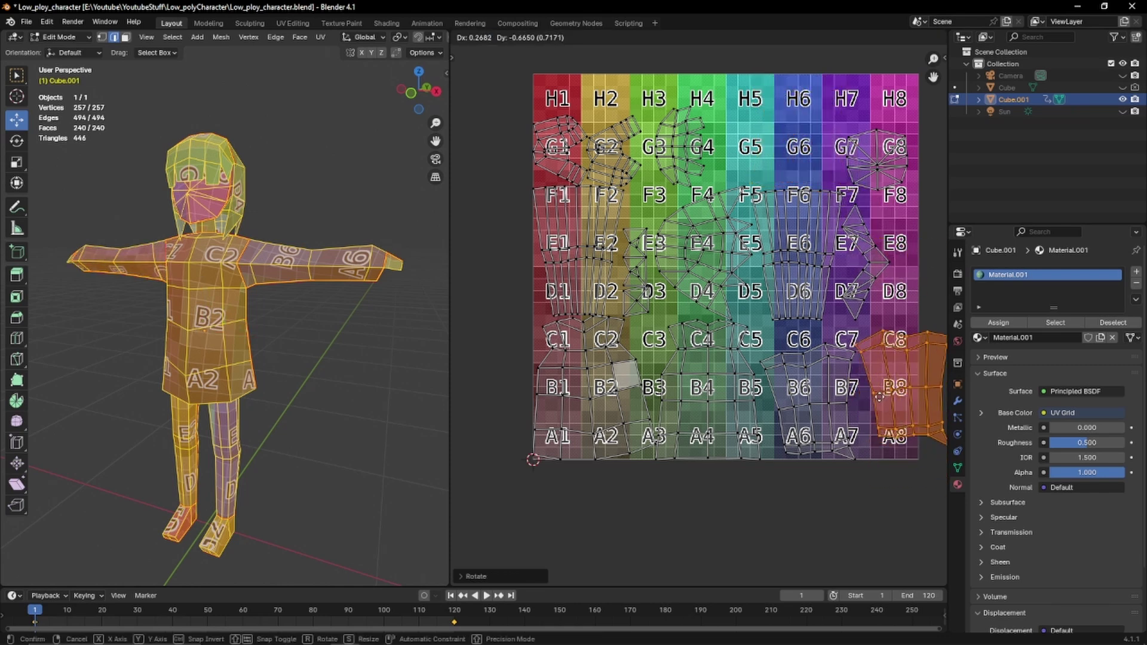
click(880, 402)
shift+middle_drag(775, 264, 784, 263)
Move the large hair UV island up to around G5 and G6 and rotate it so its strands point down
scroll(171, 289, up, 5)
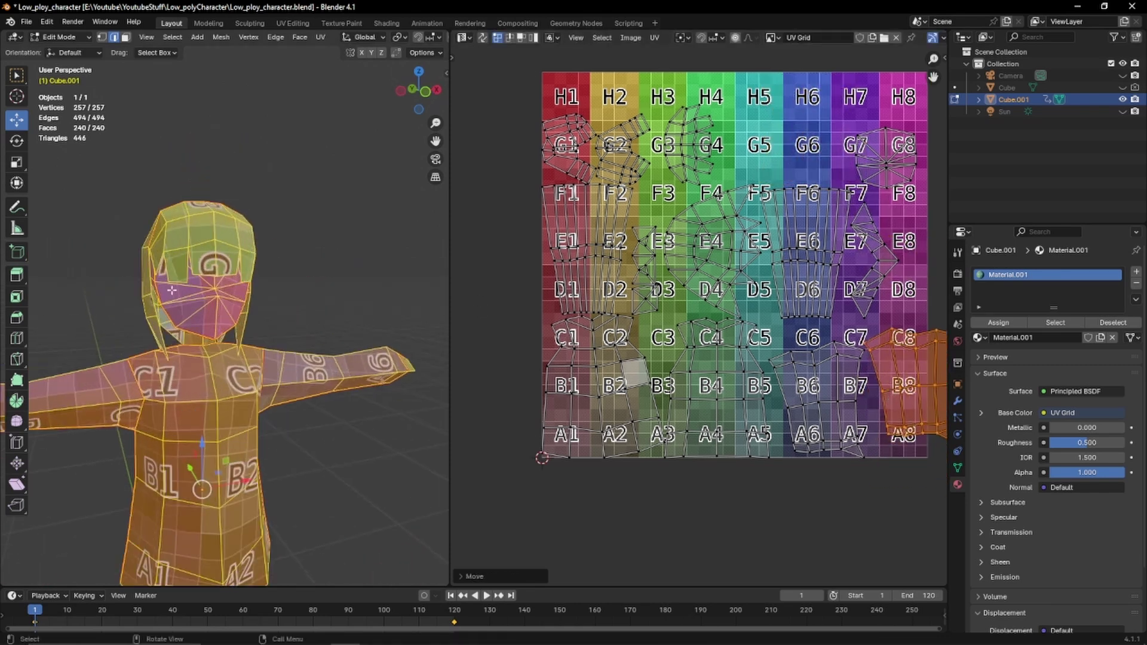
click(704, 252)
key(l)
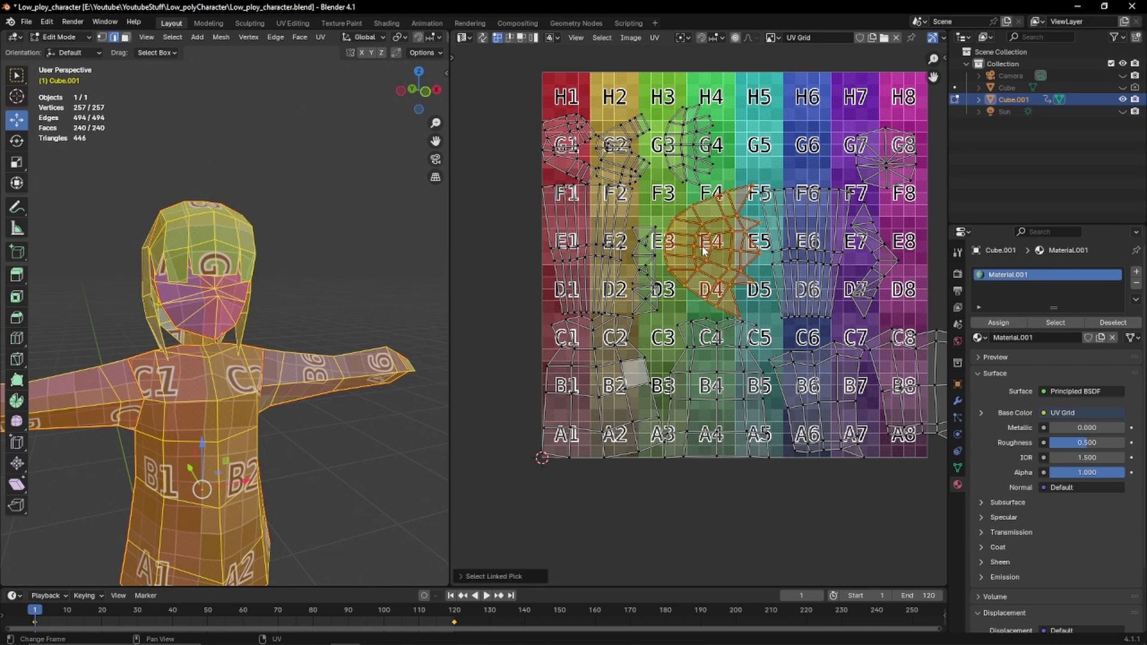
key(g)
click(754, 178)
shift+middle_drag(754, 177, 704, 274)
scroll(704, 274, up, 2)
key(r)
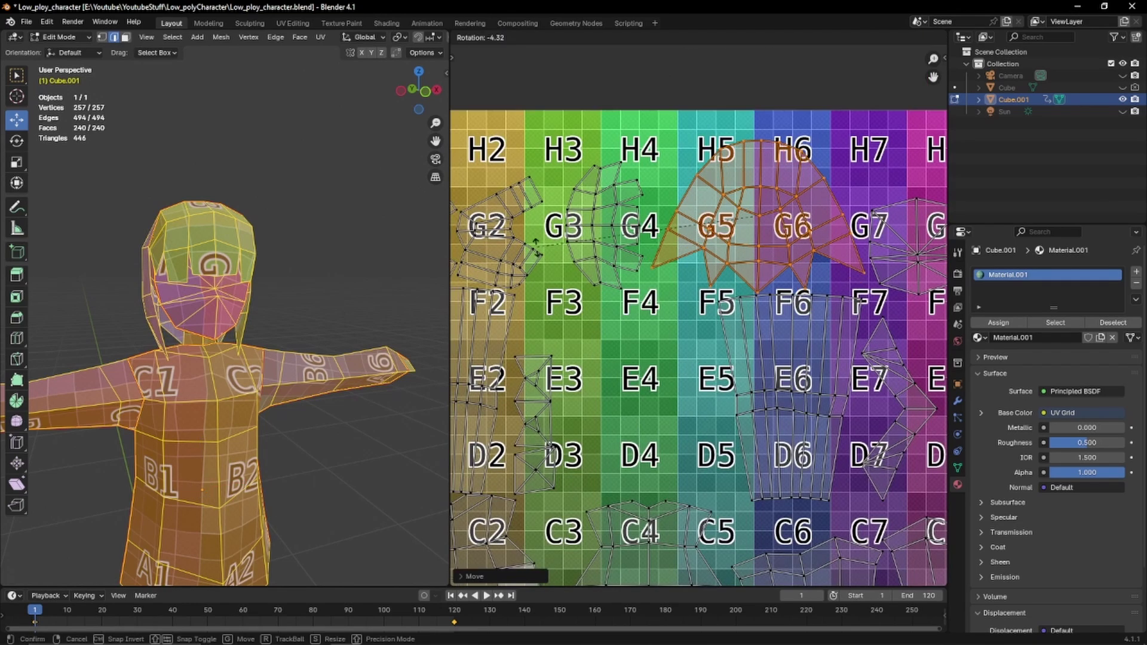
click(711, 281)
Rotate the front hair UV island near G4 by 90 degrees so it stands upright
click(628, 230)
key(l)
key(r)
key(9)
key(0)
click(615, 230)
scroll(627, 230, down, 1)
shift+middle_drag(268, 338, 257, 191)
middle_drag(257, 191, 186, 245)
scroll(198, 245, down, 1)
Rotate the three small UV islands stacked near E3 and D3 one by one
click(653, 299)
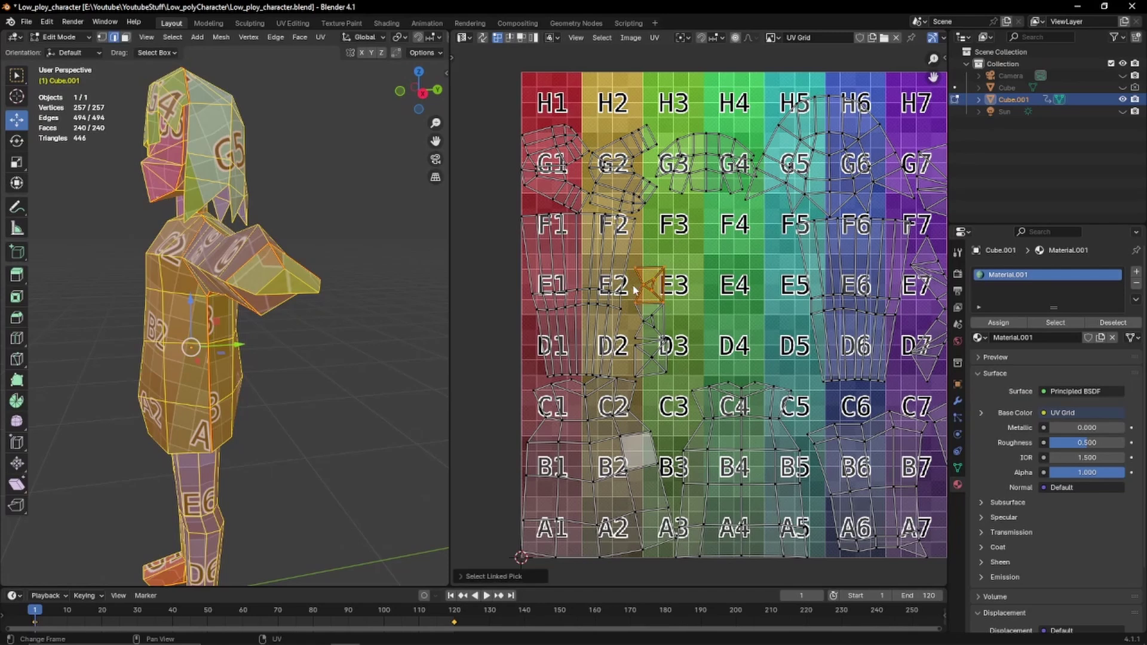
key(r)
click(720, 276)
click(648, 329)
key(l)
key(r)
click(656, 358)
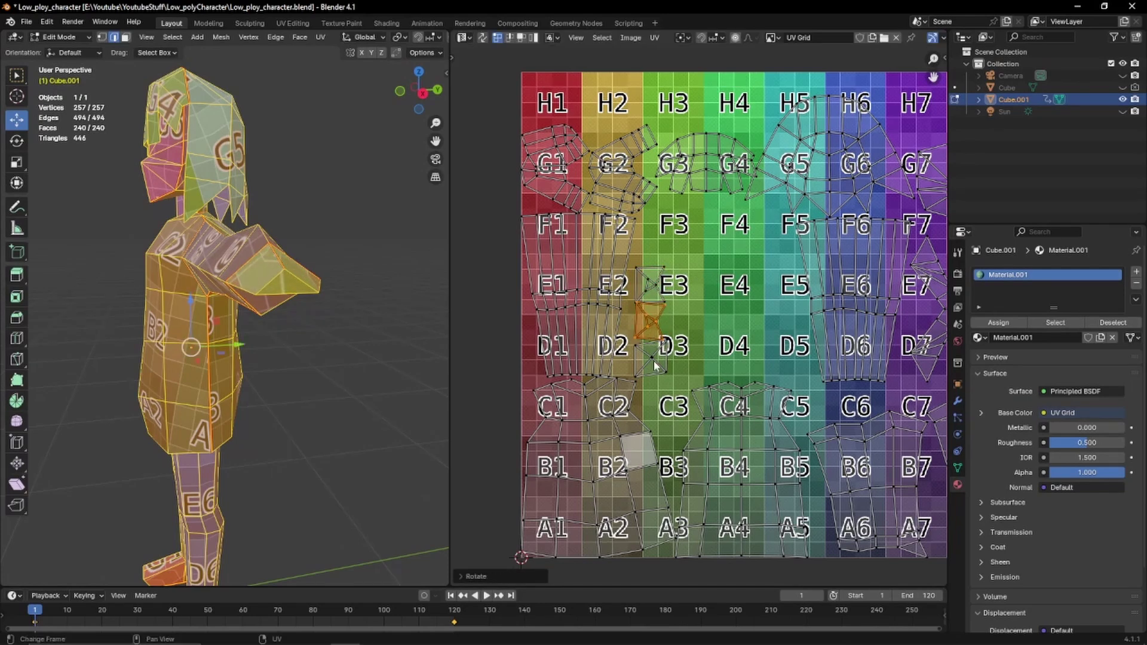
click(655, 364)
key(l)
key(r)
click(633, 367)
Rotate the foot UV islands around G1 and G2 by 90 degrees so they stand upright
middle_drag(203, 334, 317, 334)
click(543, 149)
text(lr)
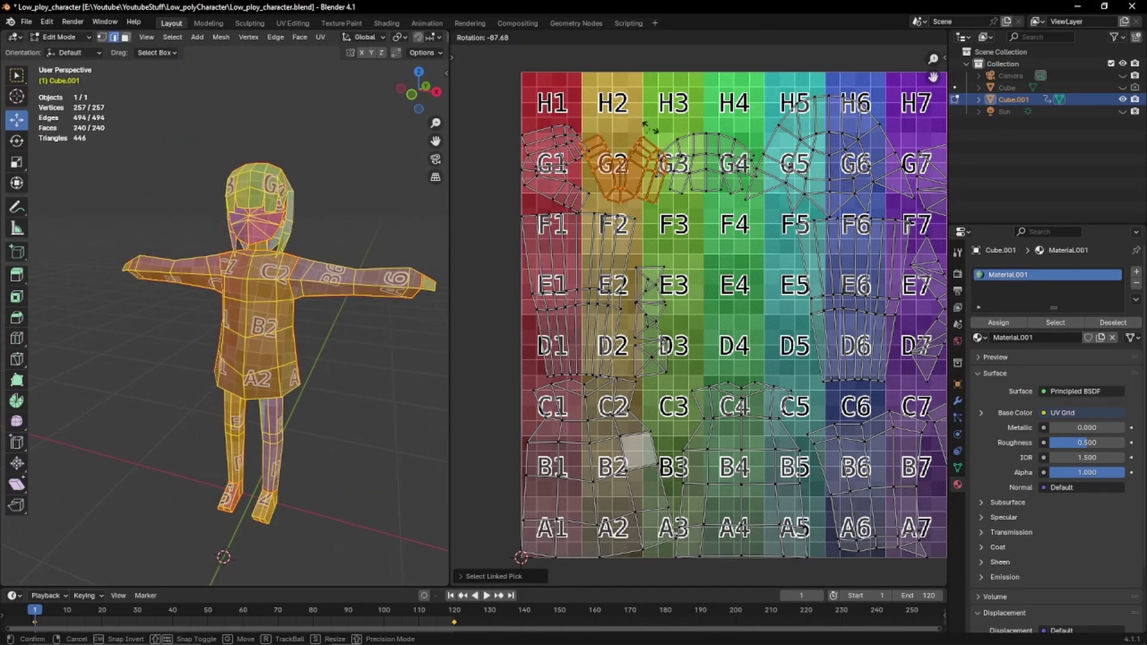
text(90)
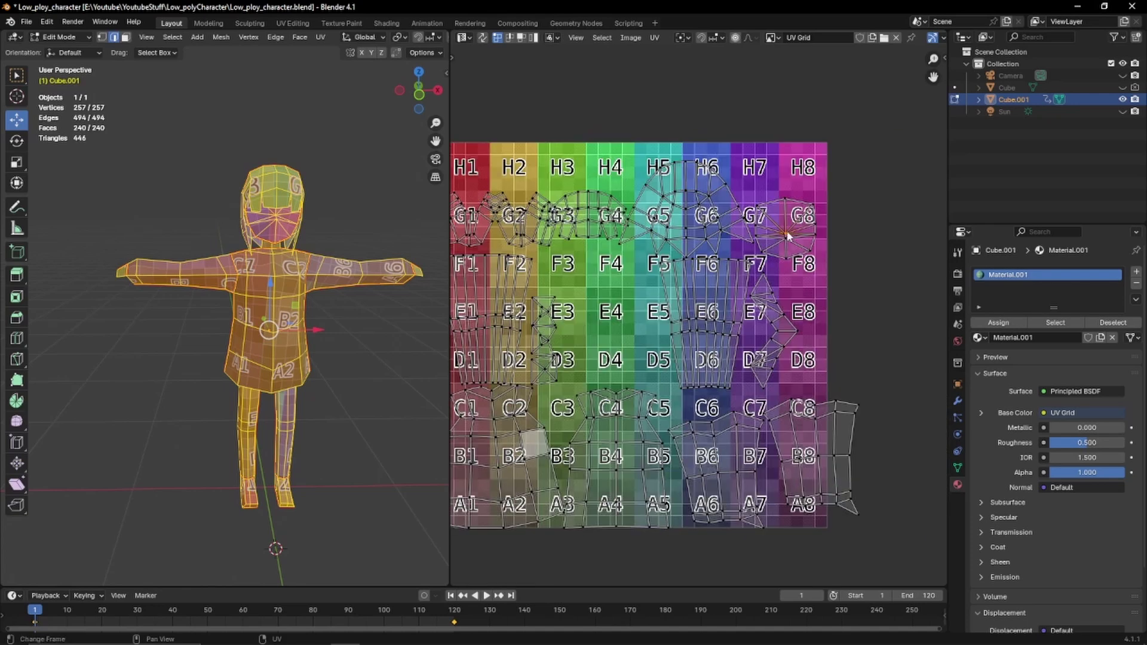
Move the front hair island to H4, the face island to H8 and small islands next to G8
key(g)
click(609, 171)
middle_drag(598, 227, 621, 215)
key(l)
key(g)
click(833, 216)
key(l)
key(g)
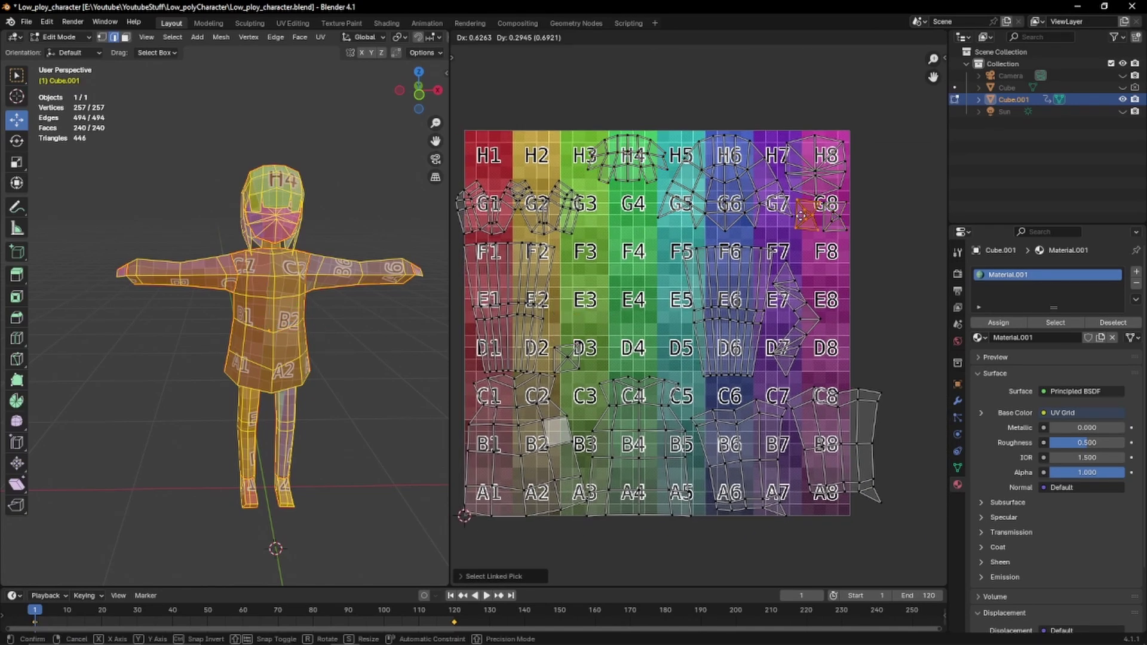
click(809, 215)
Move the two arm UV islands to the middle of the grid, around E4 and E6
key(l)
key(g)
click(631, 287)
key(l)
key(g)
click(712, 272)
Move the two leg UV islands side by side into the lower grid cells, around B6 and B8
key(l)
key(g)
click(800, 481)
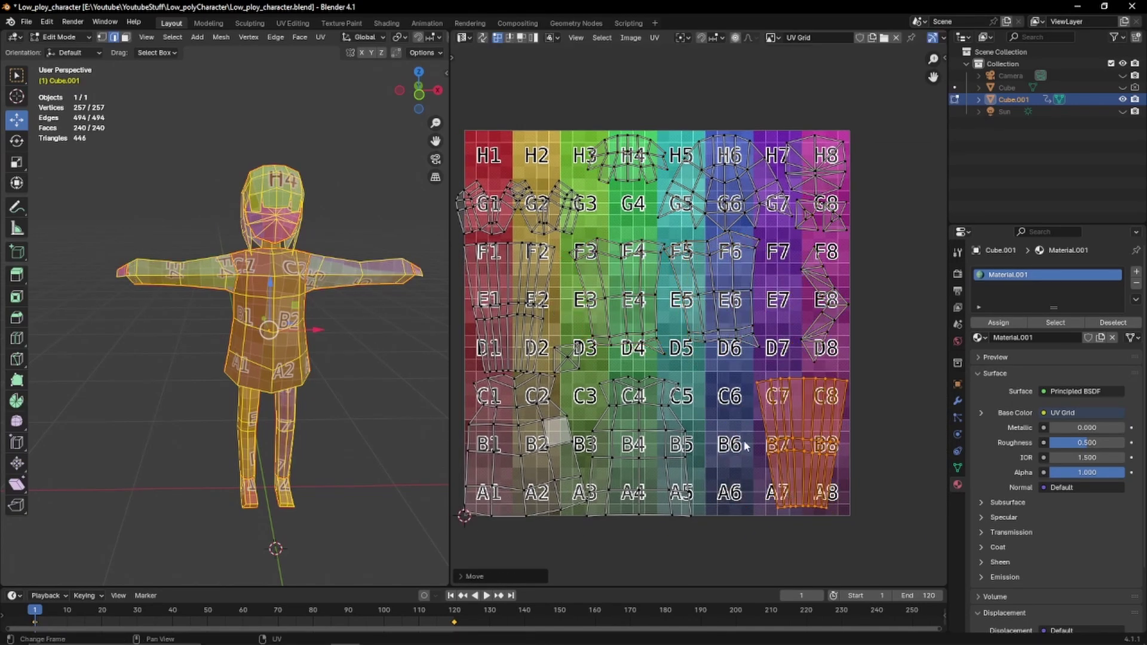
key(l)
key(g)
click(730, 457)
Move the back torso UV island to around E2 and the foot islands to G4 and H1–H2
key(l)
key(g)
click(530, 289)
key(l)
key(g)
click(630, 210)
key(l)
key(g)
click(514, 178)
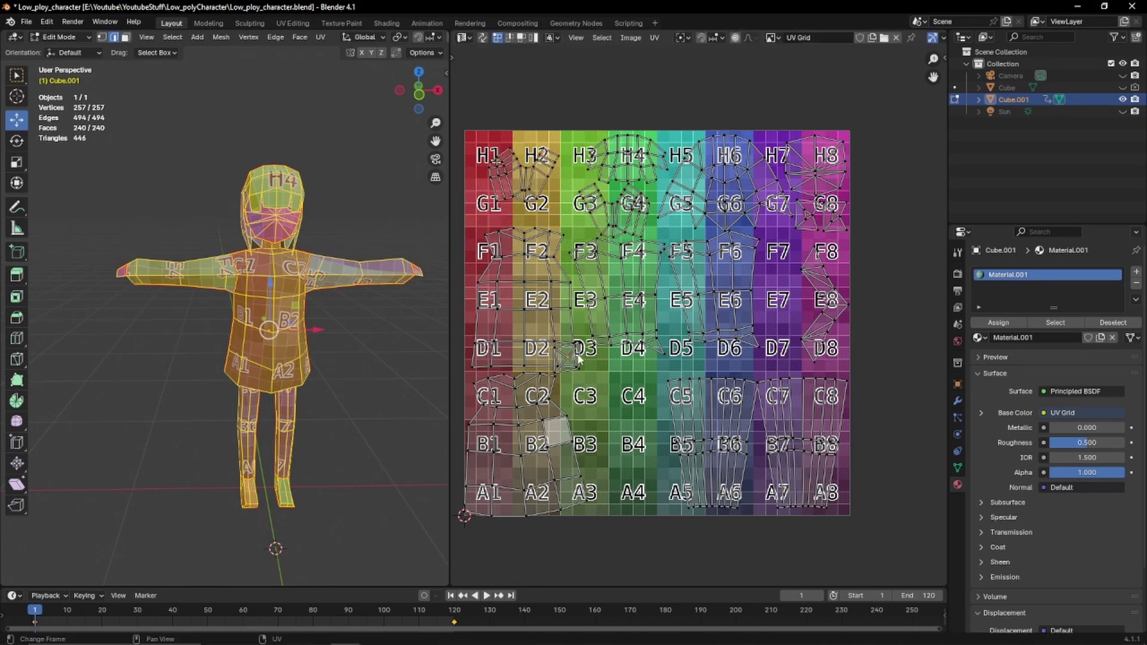
Move the small island near D3 to C4 and place the front torso island in the grid's corner around B2
key(l)
key(g)
click(637, 379)
key(l)
key(g)
click(943, 463)
key(l)
key(g)
click(569, 459)
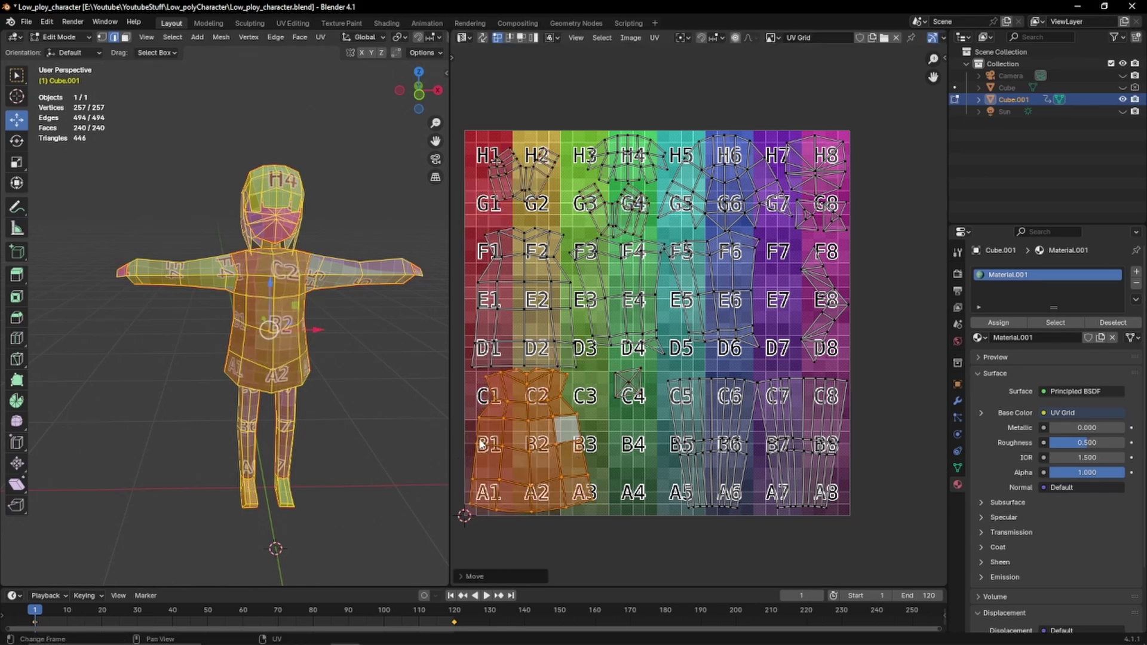
Straighten the vertical and horizontal edge loops of the front torso UV island with Align
scroll(251, 359, up, 2)
middle_drag(227, 355, 269, 361)
click(261, 364)
key(a)
scroll(545, 443, up, 1)
scroll(545, 443, up, 1)
middle_drag(545, 444, 639, 392)
alt+click(603, 409)
right_click(602, 409)
click(581, 558)
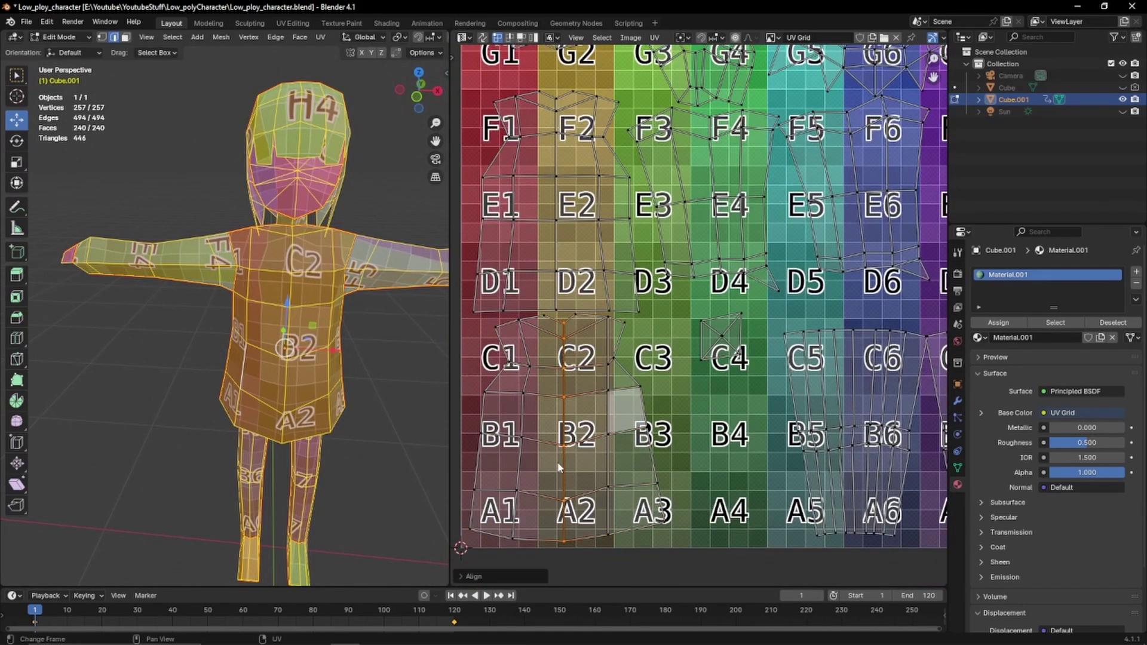
right_click(509, 529)
click(509, 543)
right_click(555, 447)
click(555, 447)
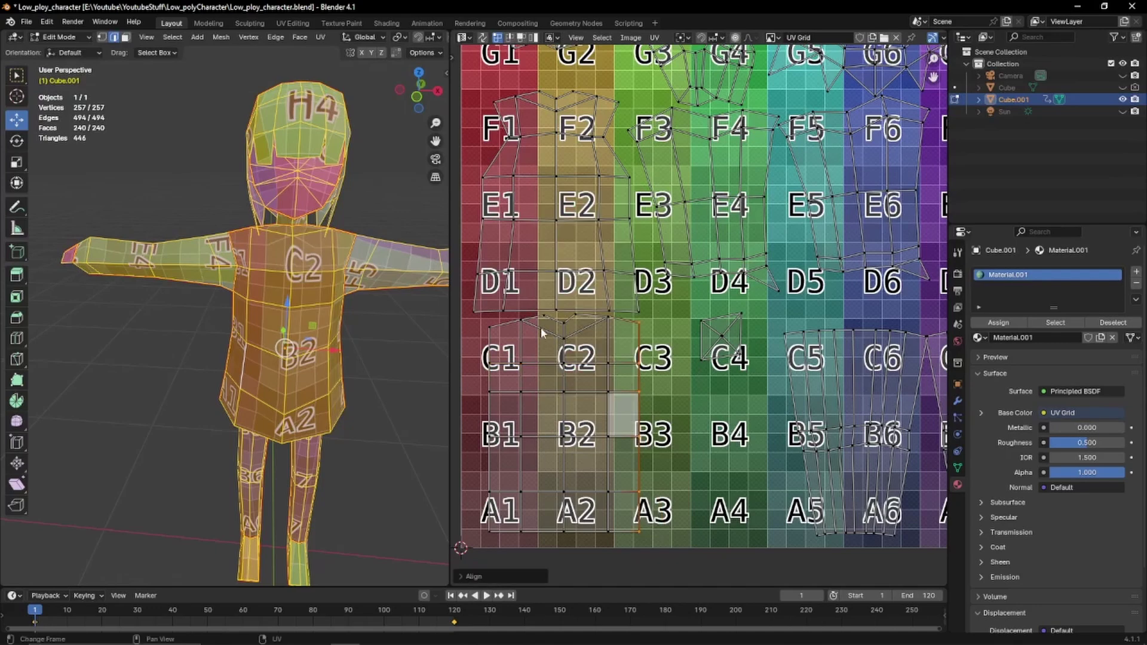
Move the neckline vertices of the front torso UV island along Y to reshape its top edge
key(g)
key(y)
click(564, 323)
key(g)
key(y)
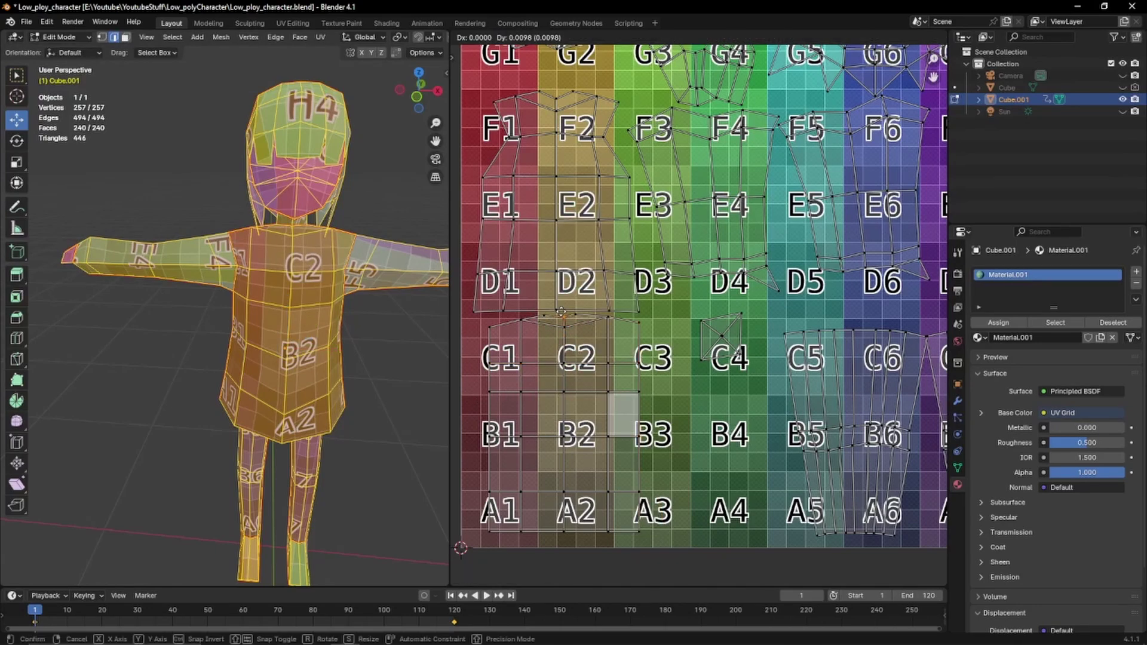
Straighten the edge loops of the back torso UV island around E2 with Align
middle_drag(585, 263, 589, 345)
alt+click(635, 313)
right_click(636, 312)
click(636, 312)
alt+click(600, 317)
right_click(602, 323)
click(601, 323)
alt+click(509, 326)
right_click(506, 327)
click(506, 326)
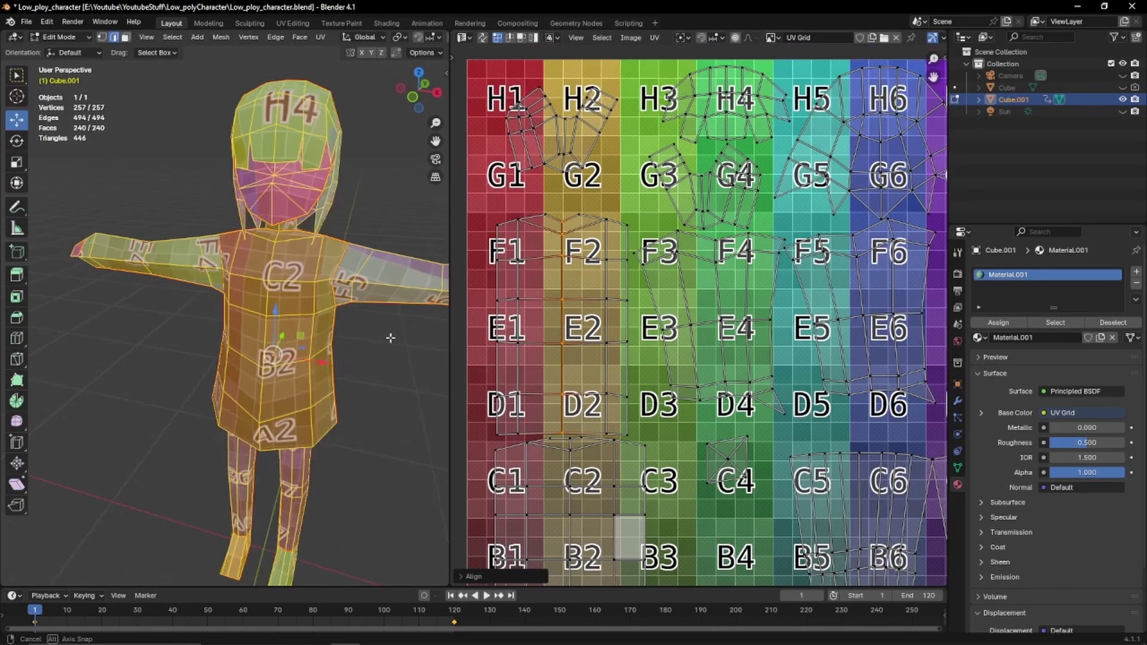
Straighten the vertical edge loops of the leg UV island around B5 and B6 with Align
middle_drag(389, 335, 313, 333)
alt+click(625, 333)
right_click(624, 333)
click(625, 333)
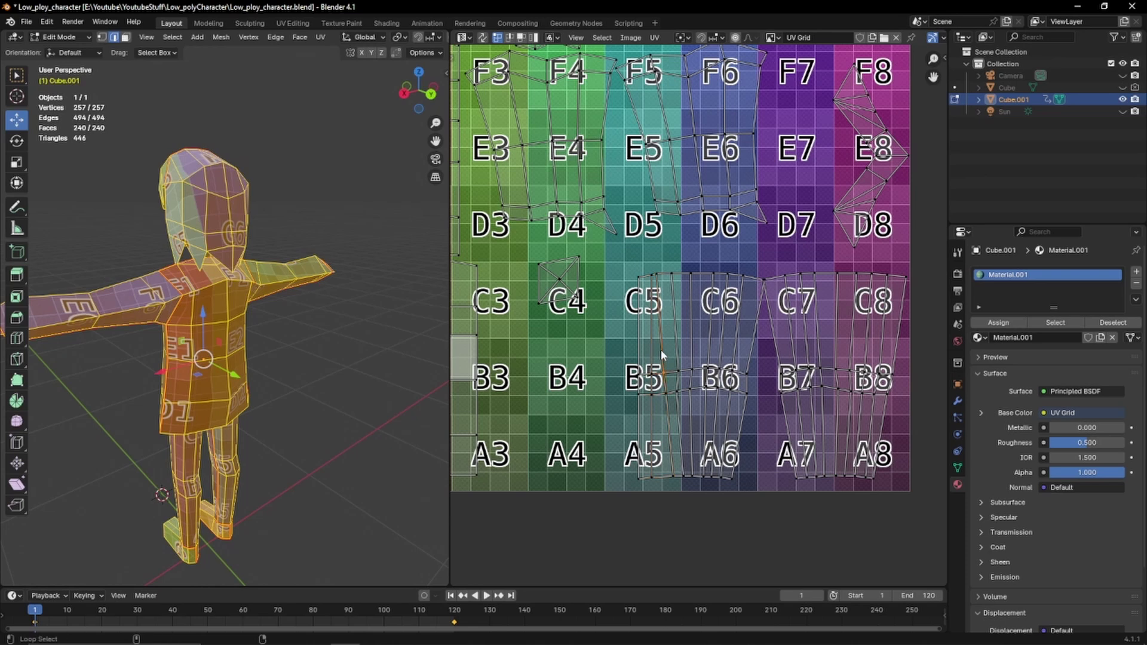
alt+click(720, 347)
alt+click(740, 348)
right_click(739, 348)
click(739, 347)
Straighten the vertical edge loops of the leg UV island around B7 and B8 with Align
alt+click(794, 348)
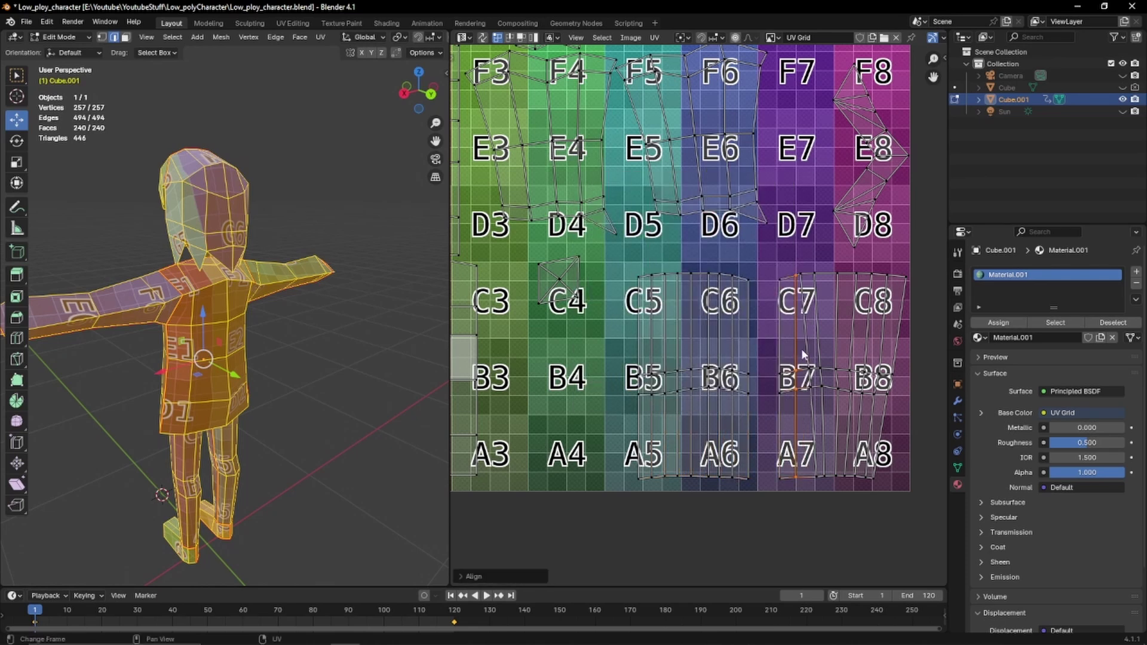
alt+click(826, 348)
right_click(827, 348)
click(827, 347)
alt+click(868, 346)
right_click(868, 346)
click(869, 345)
alt+click(881, 345)
alt+click(895, 345)
Align the horizontal edge loops of both leg UV islands into straight rows
middle_drag(821, 315, 821, 373)
alt+click(804, 332)
right_click(804, 332)
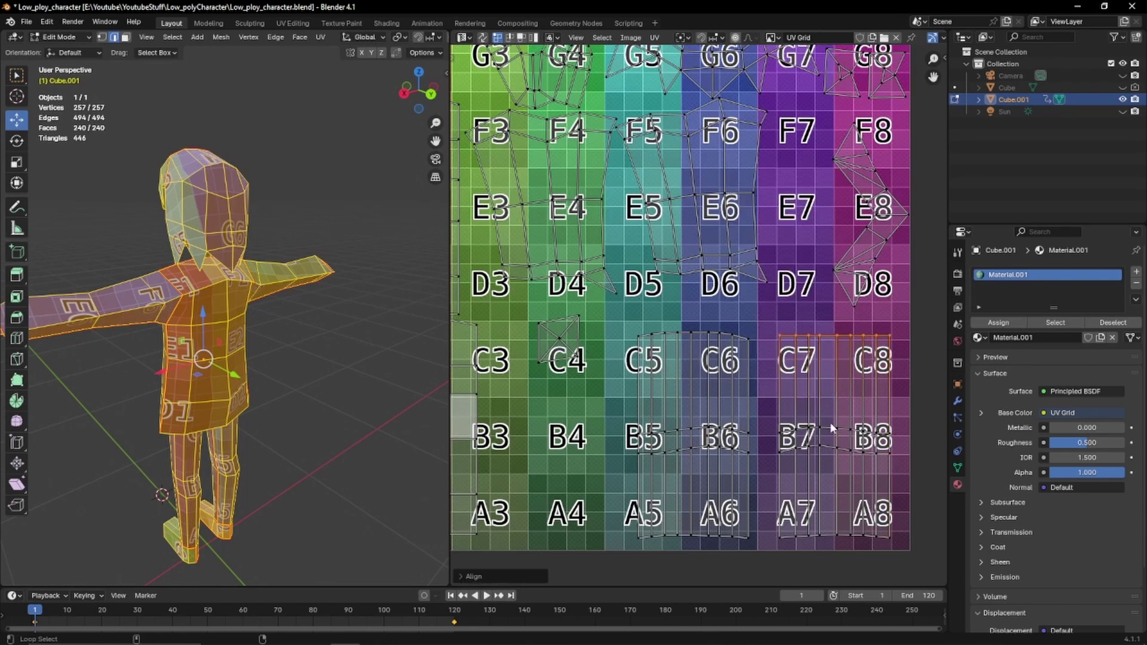
middle_drag(830, 422, 820, 340)
alt+click(703, 362)
alt+click(704, 345)
alt+click(704, 250)
right_click(704, 250)
click(704, 250)
Select the torso and other body regions on the model, linked by UVs, to identify their matching islands in the UV layout
shift+middle_drag(299, 508, 203, 402)
middle_drag(856, 169, 866, 202)
click(866, 202)
click(239, 302)
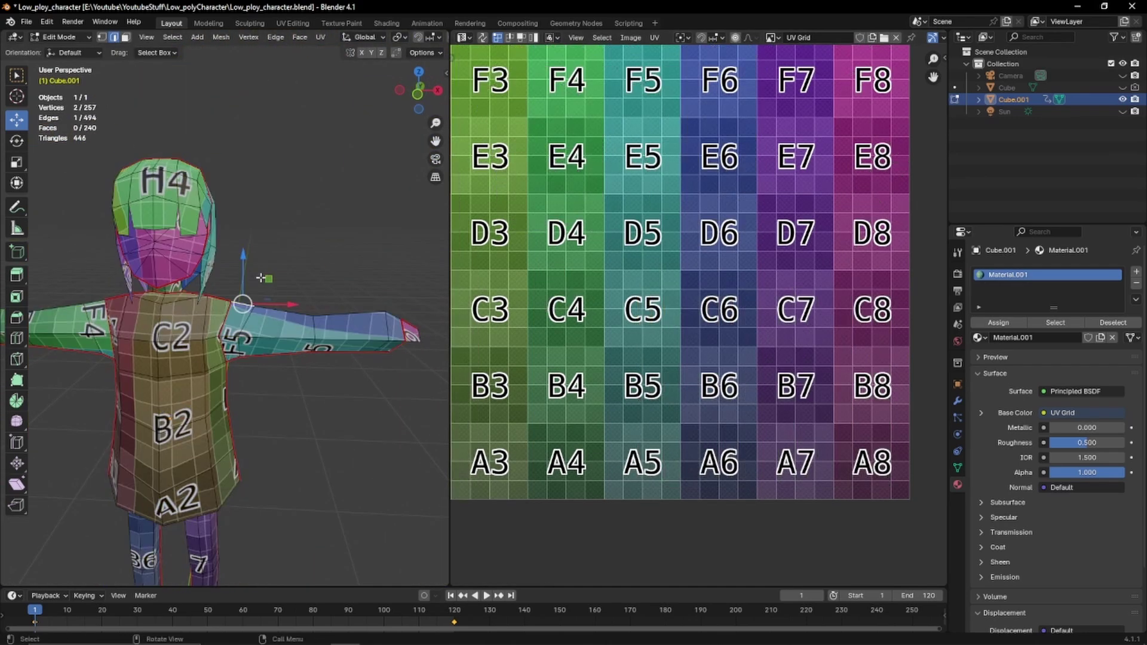
key(l)
click(127, 572)
middle_drag(188, 378, 146, 389)
key(l)
key(l)
click(281, 257)
key(l)
middle_drag(161, 226, 310, 232)
scroll(690, 334, down, 3)
Move the hair fringe island to H4 and the face island to the grid's edge at E8
drag(738, 188, 819, 315)
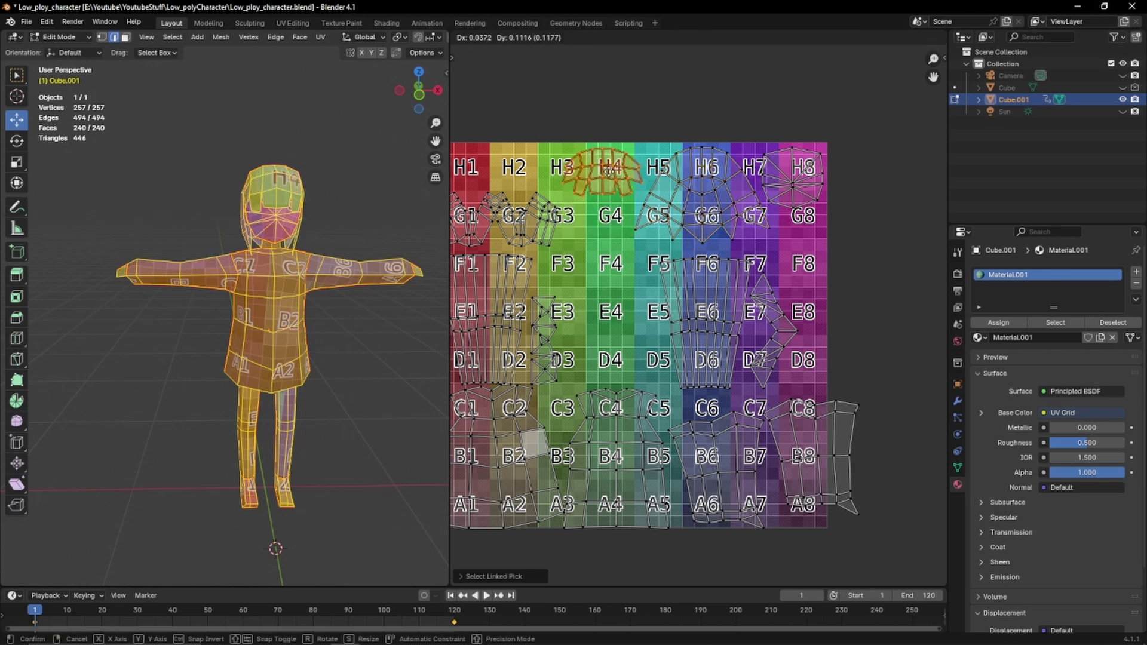
click(801, 216)
key(l)
key(g)
click(820, 311)
Move the two arm UV islands side by side around E4 and E6
key(l)
key(g)
click(633, 289)
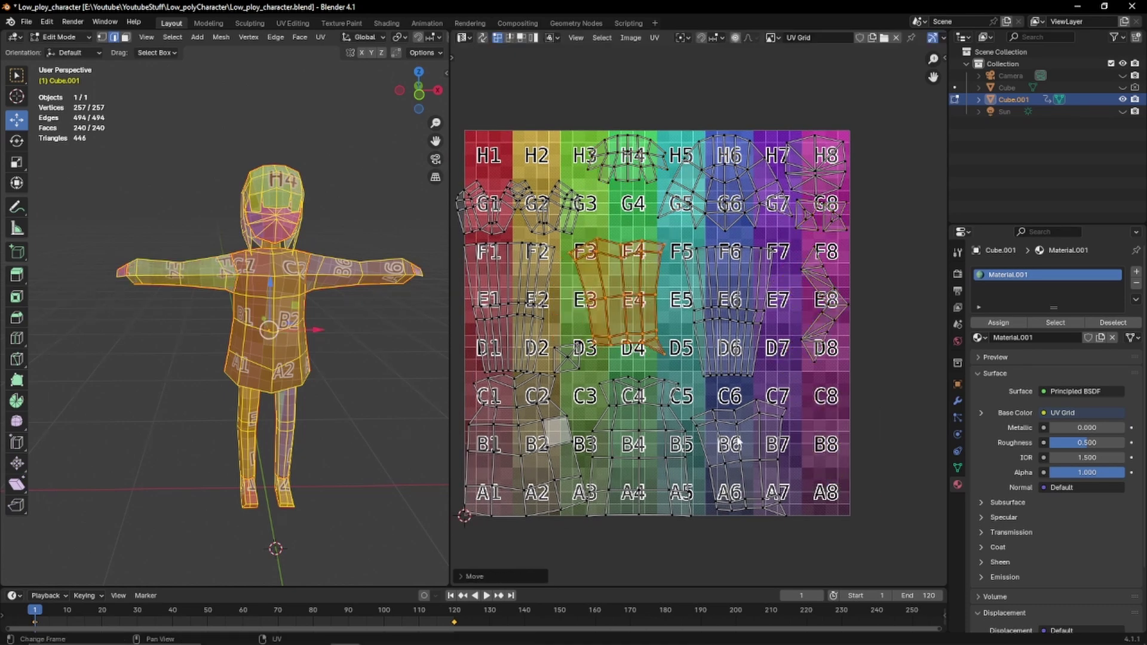
key(l)
key(g)
Move both leg UV islands side by side into the grid's lower area around B5 to B8
key(l)
key(g)
click(741, 450)
click(524, 319)
key(l)
key(g)
click(725, 455)
Move the back torso UV island to the area around E1 and E2
key(l)
key(g)
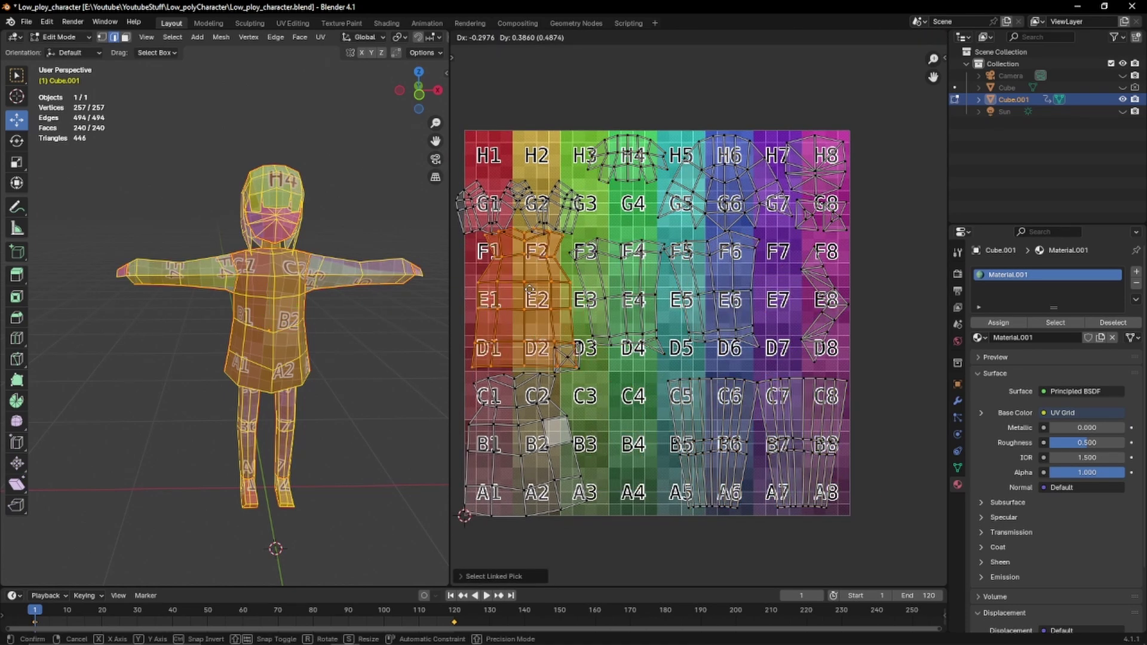
click(526, 295)
Move the small hand islands into the gaps around H1, H2, G3 and G4, and the small neck island to C4
key(l)
key(g)
key(l)
key(g)
click(575, 354)
key(l)
key(g)
click(636, 384)
Move the front torso UV island to the area around B1 and B2 and rotate it slightly upright
key(l)
key(g)
click(556, 463)
key(r)
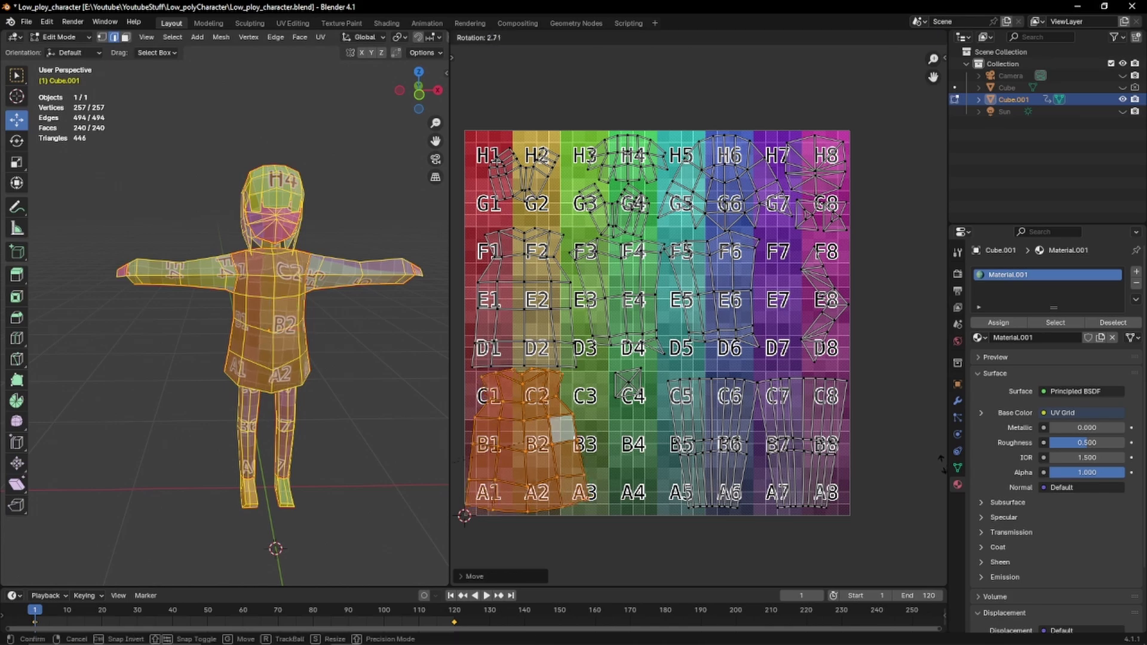
click(565, 466)
key(l)
key(g)
click(568, 464)
Straighten the vertical edge loops of the front torso UV island around B2 with Align
middle_drag(239, 348, 203, 345)
key(a)
scroll(546, 440, up, 1)
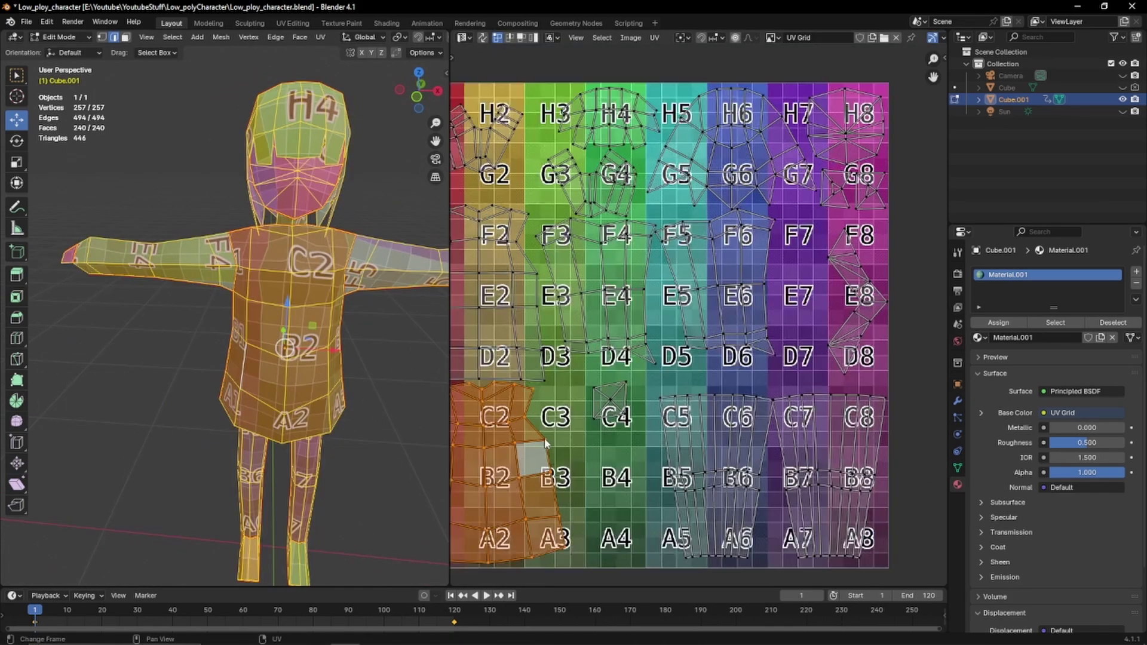
scroll(545, 440, up, 1)
middle_drag(545, 440, 681, 356)
alt+click(563, 468)
right_click(583, 545)
click(584, 546)
right_click(511, 533)
click(510, 534)
Align the horizontal edge loops of the front torso island into straight rows and adjust its top centre vertex
alt+click(555, 445)
right_click(554, 446)
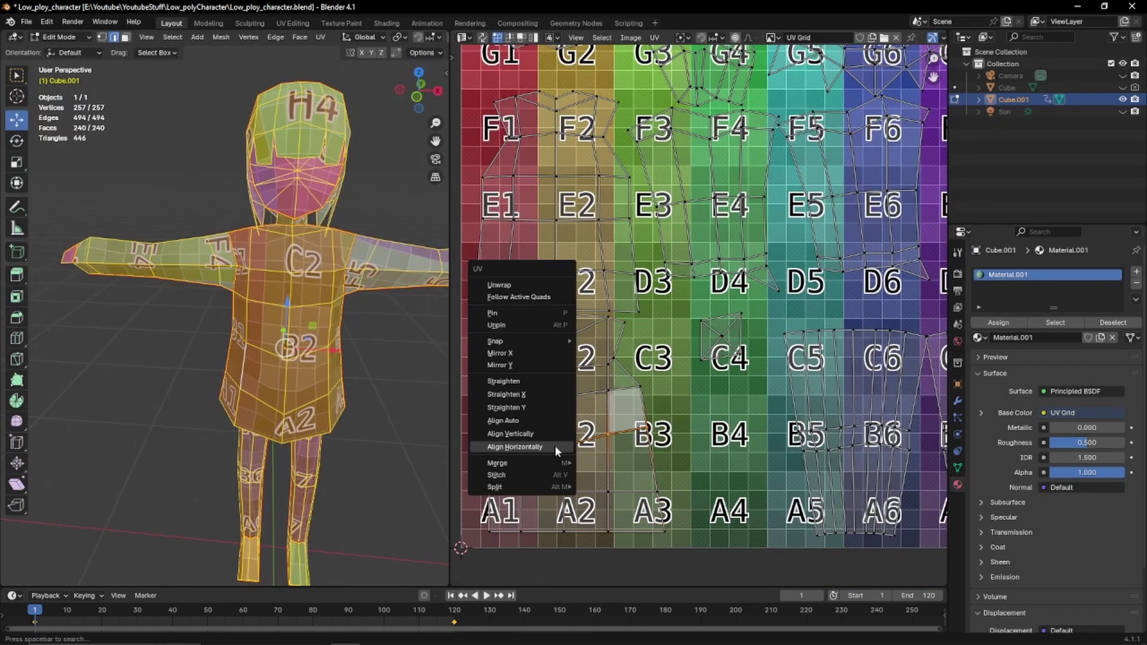
click(554, 447)
alt+click(622, 364)
right_click(622, 366)
click(622, 356)
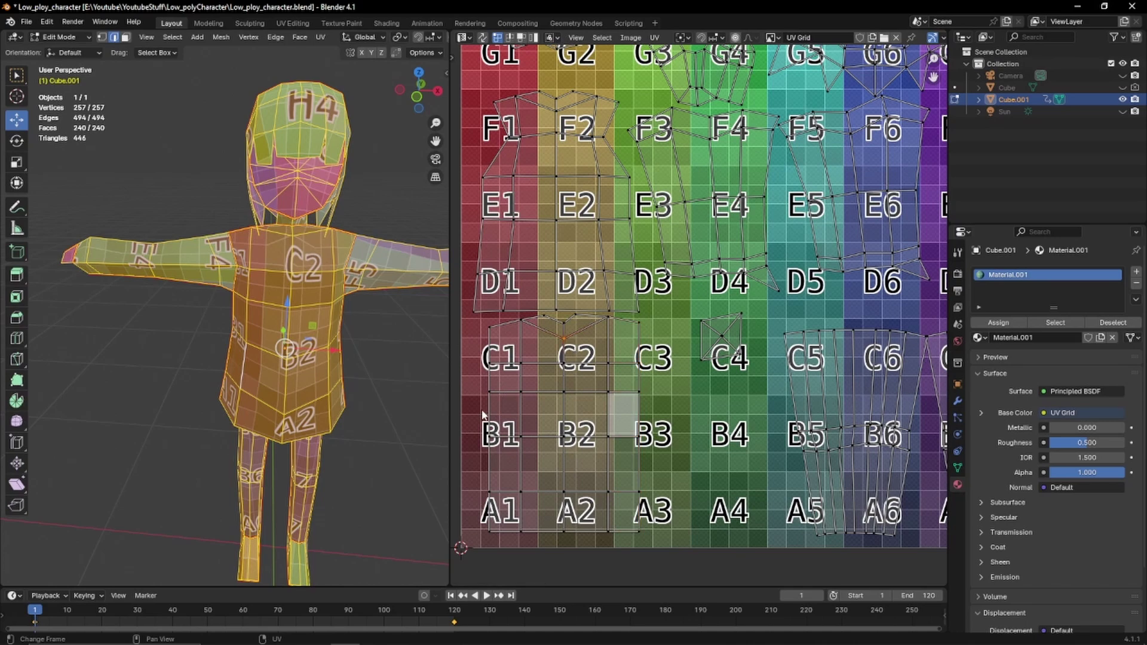
click(561, 312)
Straighten the vertical edge loops of the back torso UV island around E2 with Align
alt+click(636, 310)
right_click(637, 311)
click(637, 310)
alt+click(601, 319)
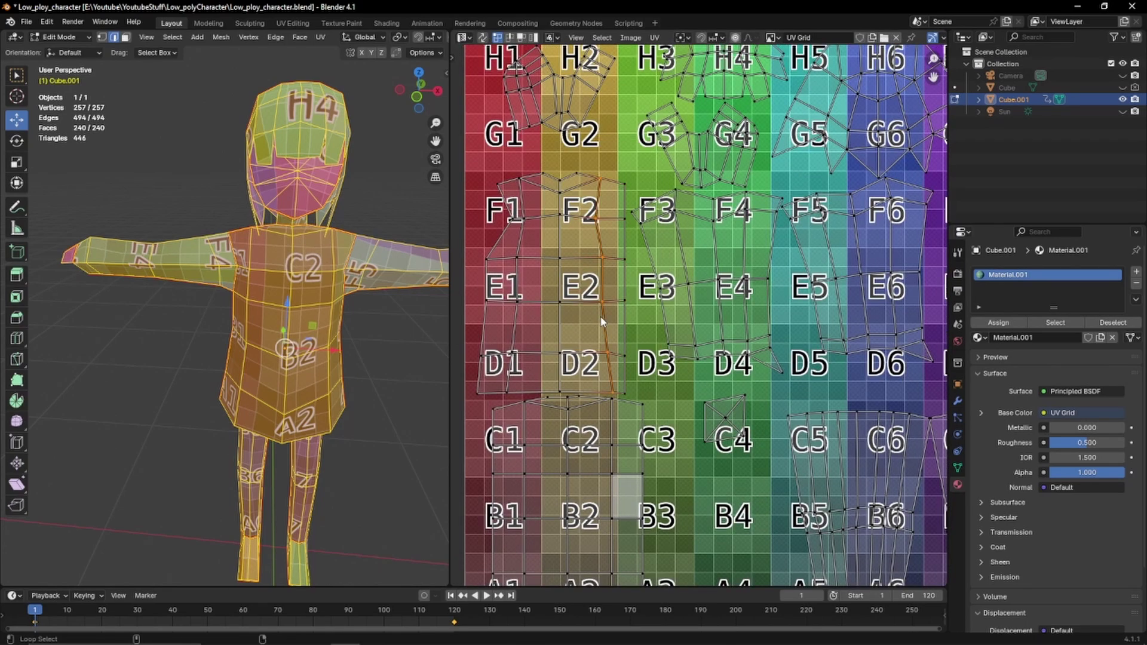
right_click(505, 326)
click(506, 326)
Straighten the vertical edge loops of the leg UV island around B5 and B6 with Align
middle_drag(418, 331, 271, 338)
middle_drag(794, 508, 625, 328)
alt+click(625, 329)
right_click(622, 331)
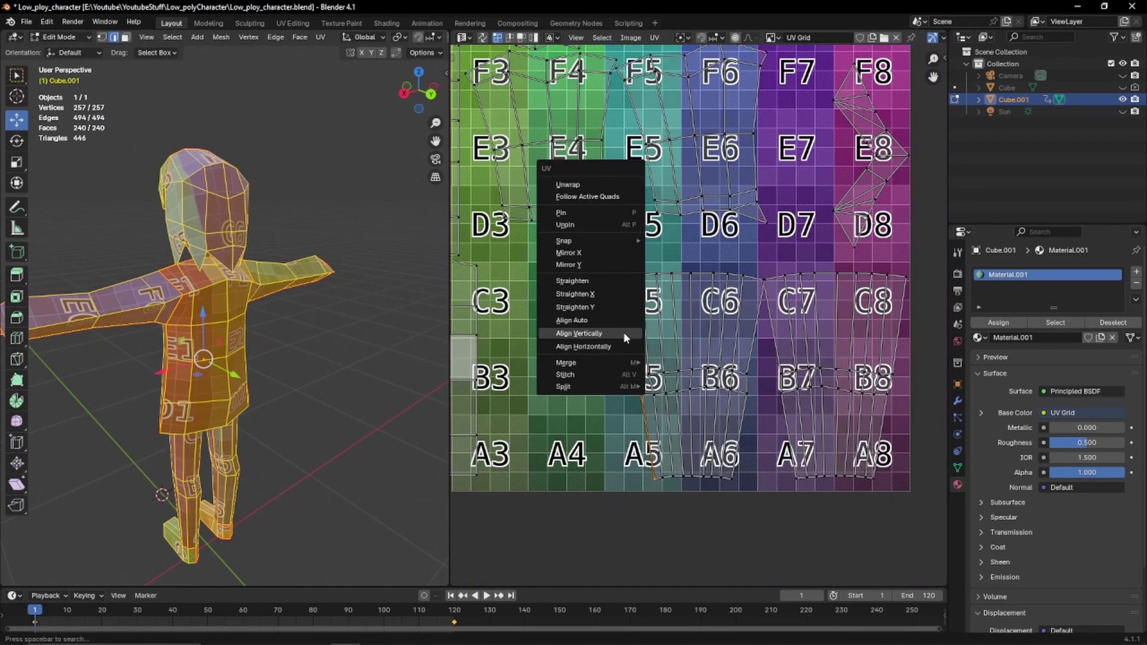
click(623, 332)
alt+click(647, 344)
right_click(647, 345)
click(648, 345)
right_click(662, 351)
click(661, 350)
right_click(702, 349)
click(702, 350)
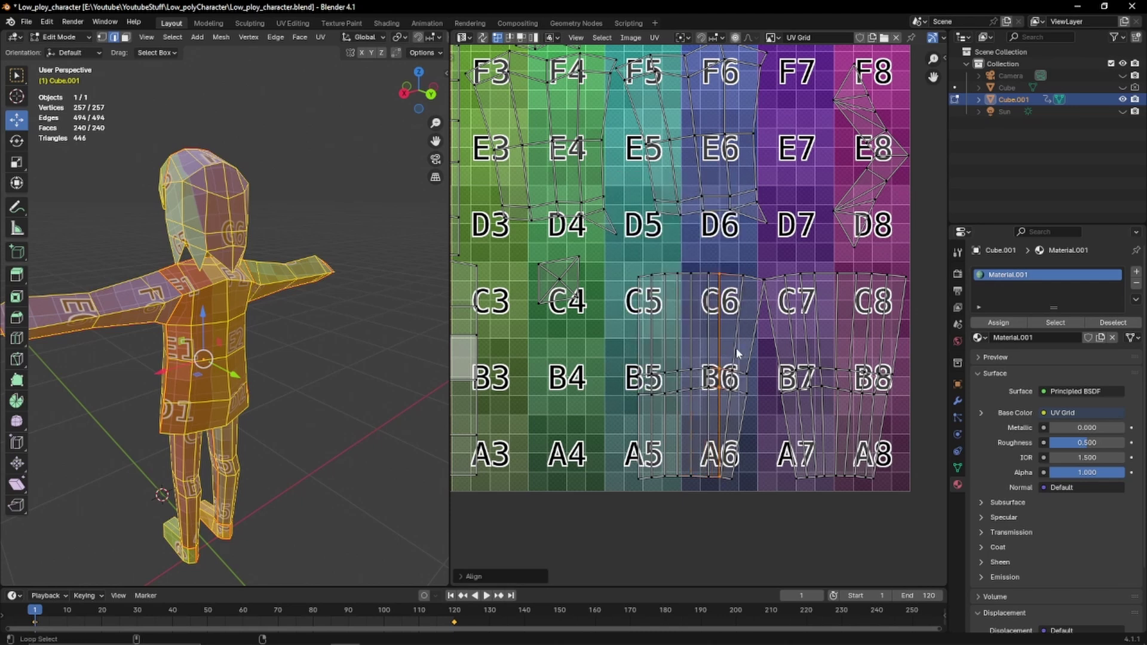
Straighten the vertical edge loops of the leg UV island around B7 and B8 with Align
right_click(772, 347)
click(772, 347)
right_click(798, 350)
click(798, 350)
right_click(827, 347)
click(827, 347)
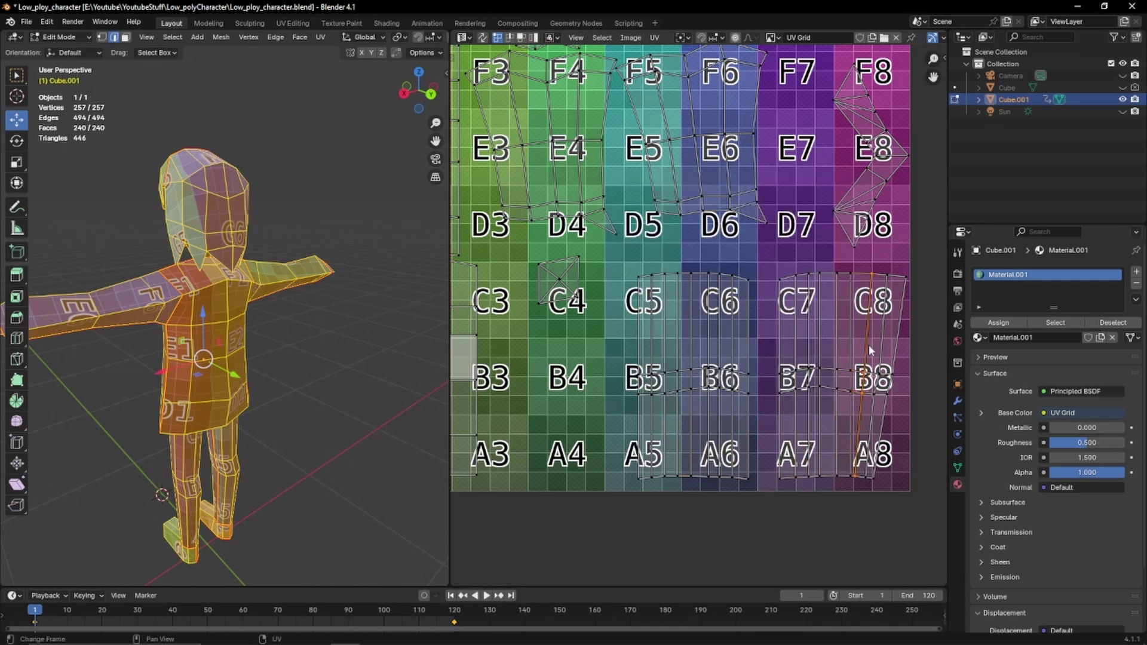
right_click(885, 344)
click(884, 344)
Align the horizontal edge loops of the leg UV island around B7 and B8 into straight rows
middle_drag(821, 315, 821, 374)
alt+click(817, 334)
right_click(816, 330)
click(817, 345)
alt+click(830, 429)
right_click(830, 430)
click(830, 429)
alt+click(830, 448)
right_click(829, 448)
click(829, 449)
Align the horizontal edge loops of the leg UV island around B5 and B6 into straight rows
middle_drag(831, 531, 820, 448)
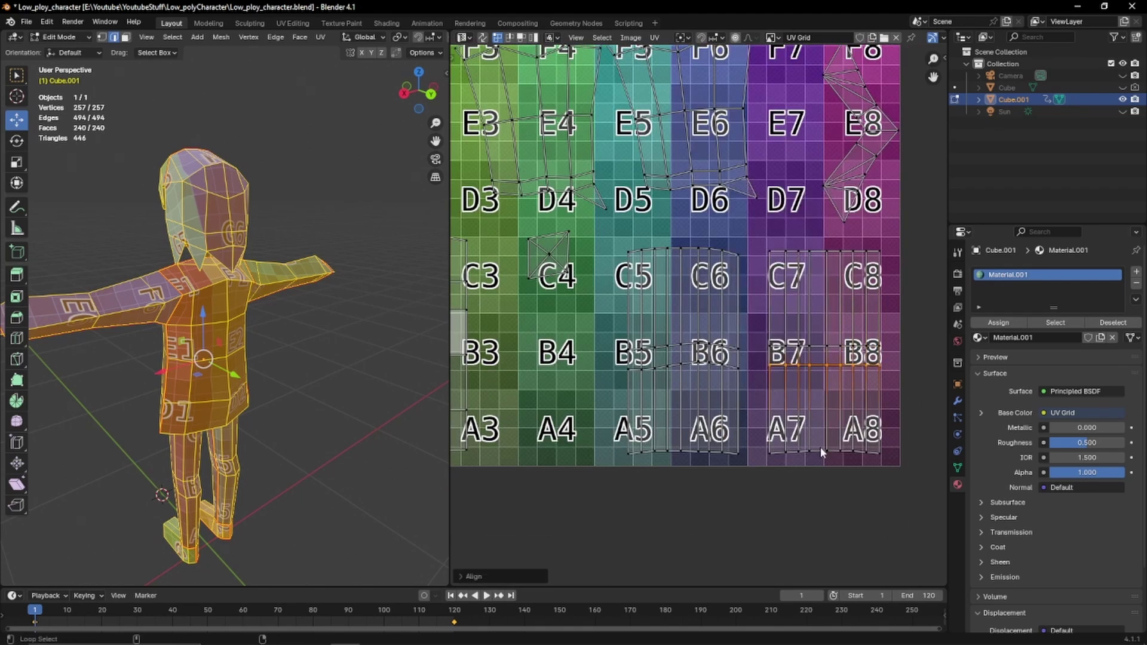
alt+click(706, 365)
right_click(706, 364)
click(706, 364)
alt+click(705, 345)
right_click(704, 344)
click(705, 345)
alt+click(702, 250)
right_click(702, 251)
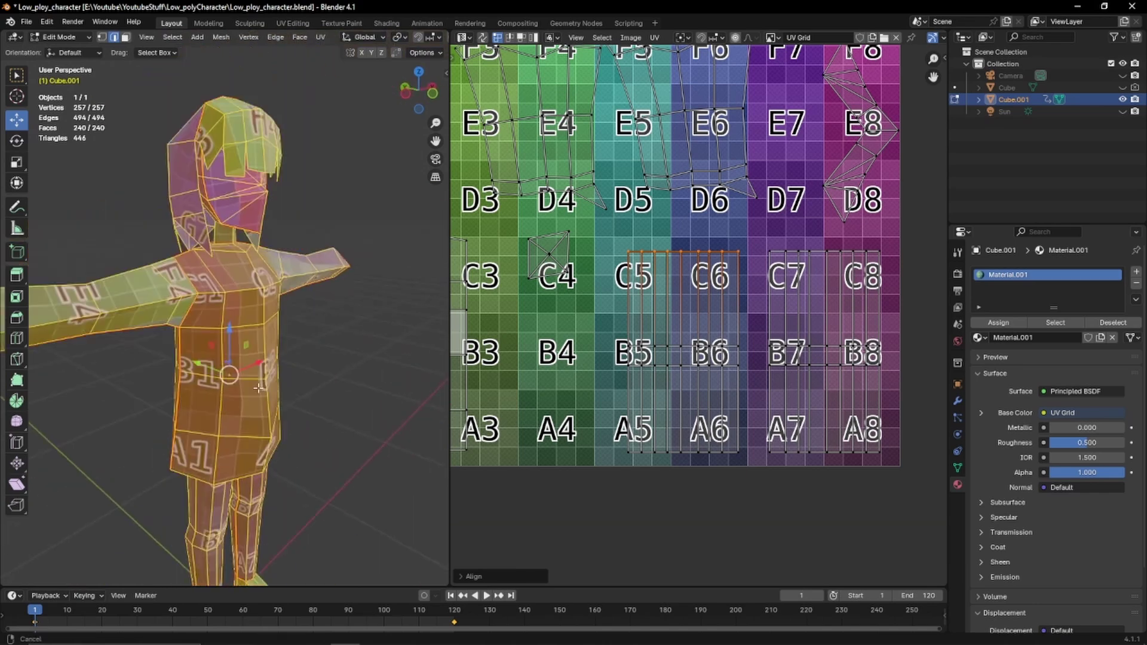
Select the front torso and face regions on the model, linked by UVs, to check their islands and grid distortion
middle_drag(258, 388, 185, 387)
shift+middle_drag(186, 386, 126, 431)
middle_drag(857, 171, 866, 204)
key(alt+a)
key(l)
click(131, 573)
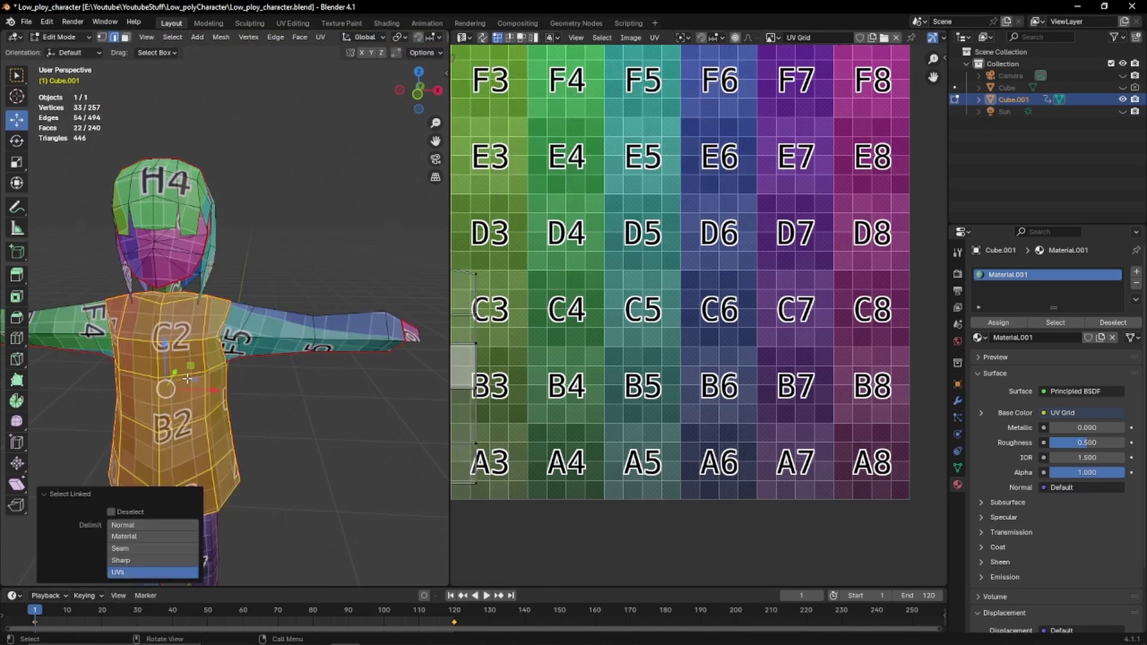
key(l)
middle_drag(277, 329, 242, 347)
key(alt+a)
key(l)
middle_drag(170, 269, 214, 256)
scroll(821, 314, down, 2)
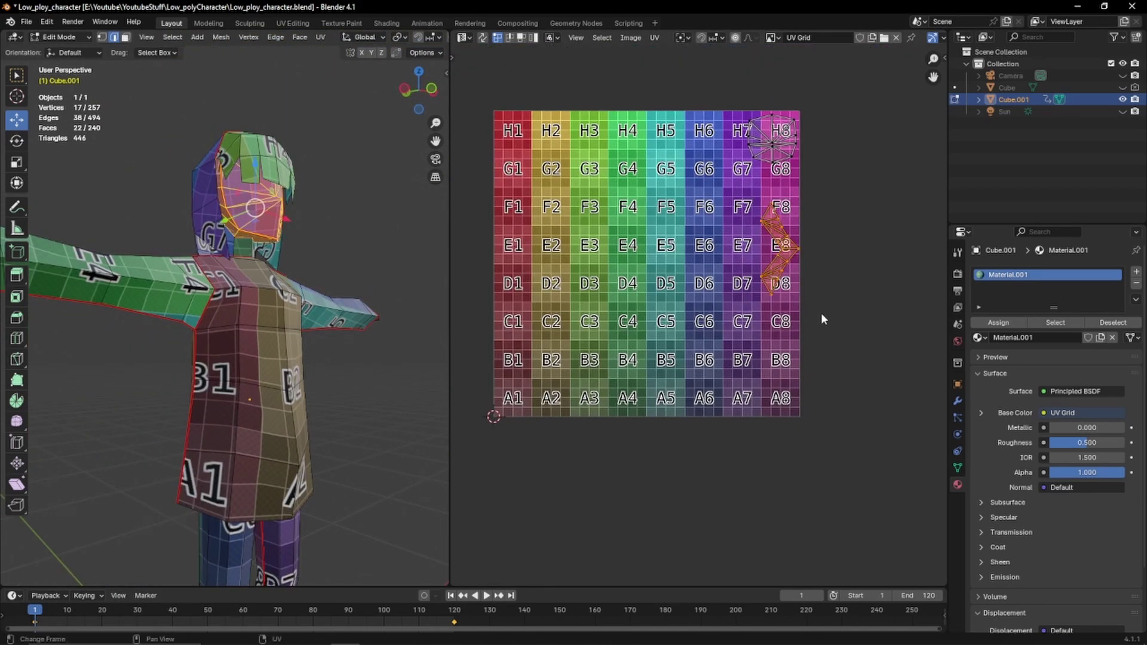
Show all UV islands and move the small neck island from C4 to E7
key(a)
scroll(764, 261, down, 1)
scroll(637, 293, up, 1)
click(616, 327)
key(g)
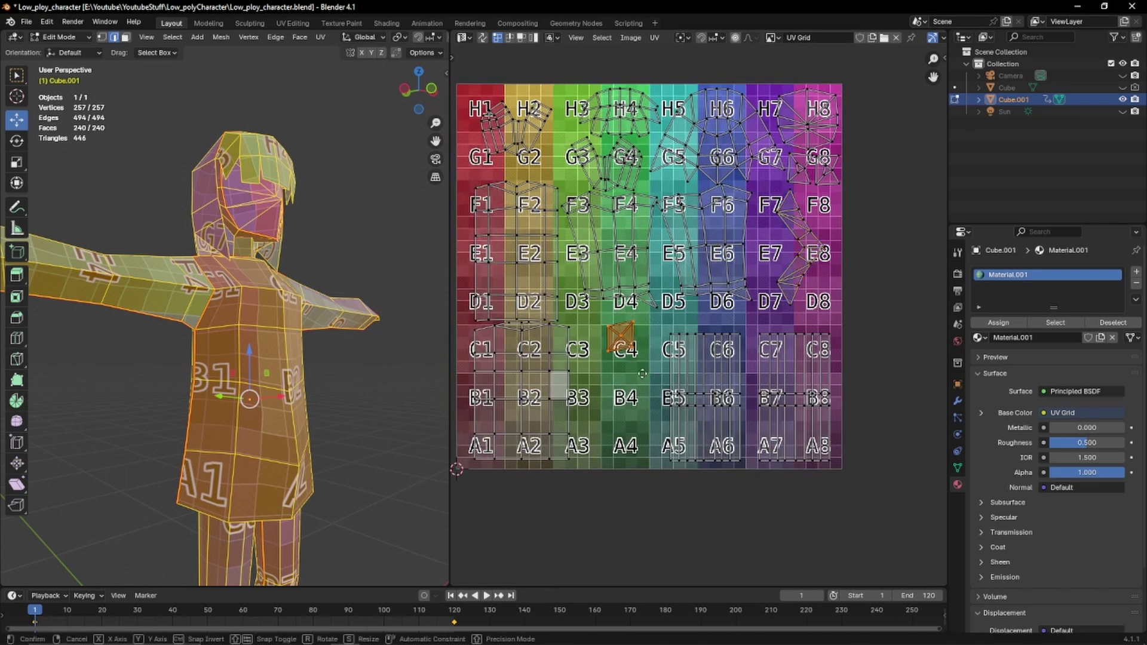
Mark a seam on the edge at the back of the neck, and undo the linked selection made after it
middle_drag(311, 315, 293, 323)
shift+middle_drag(293, 323, 445, 317)
scroll(323, 359, up, 2)
click(335, 384)
click(275, 37)
click(302, 240)
key(l)
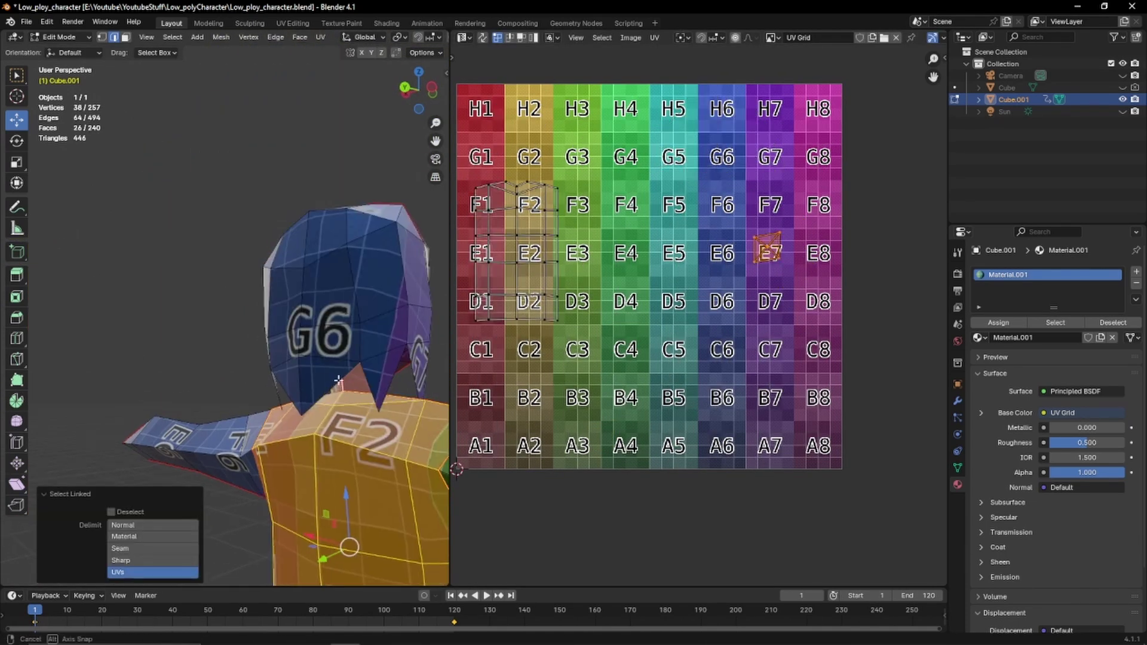
key(ctrl+z)
Select the ring of faces around the neck and unwrap it
middle_drag(358, 389, 280, 385)
key(3)
alt+click(261, 361)
click(321, 37)
click(339, 52)
scroll(591, 443, down, 3)
scroll(275, 370, up, 4)
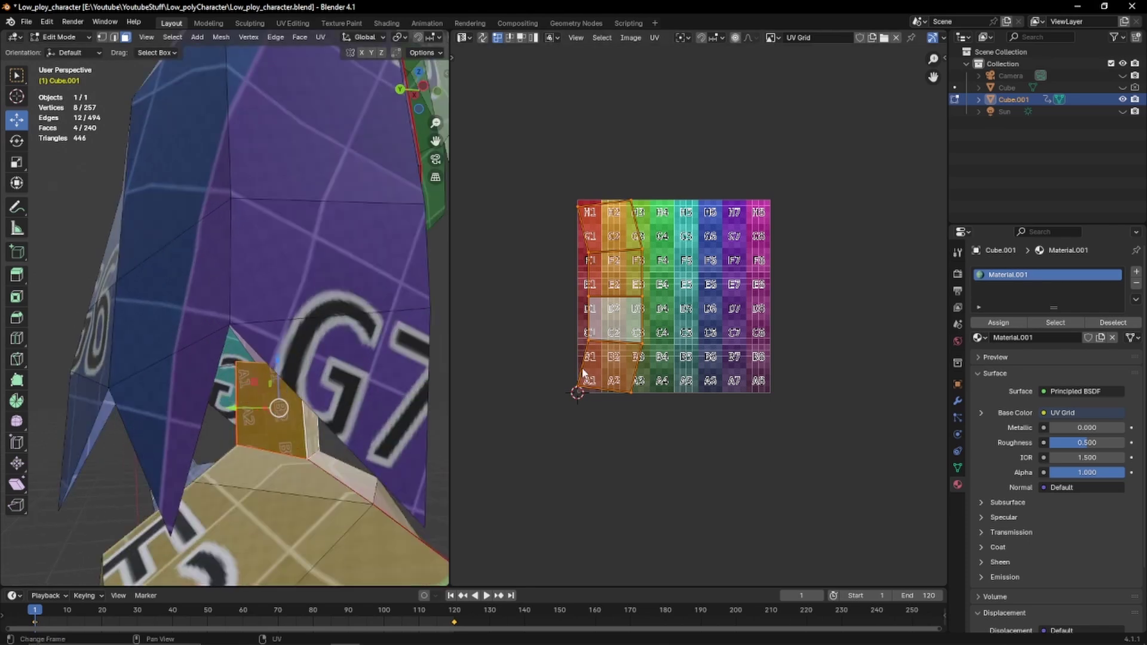
Rotate the unwrapped neck island by 90°, shrink it and move it inside the grid
key(r)
click(582, 368)
text(r90)
key(Return)
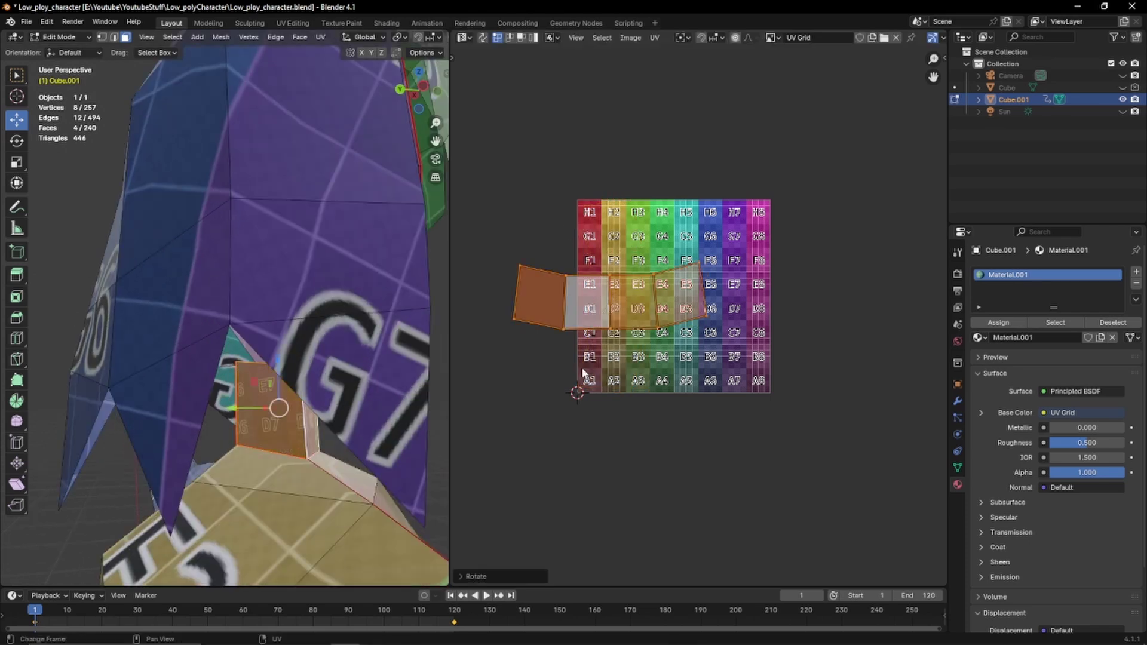
key(g)
click(665, 311)
Show all UV islands, move the small neck island to F7–F8 and select the linked islands in the E5–E8 area
key(a)
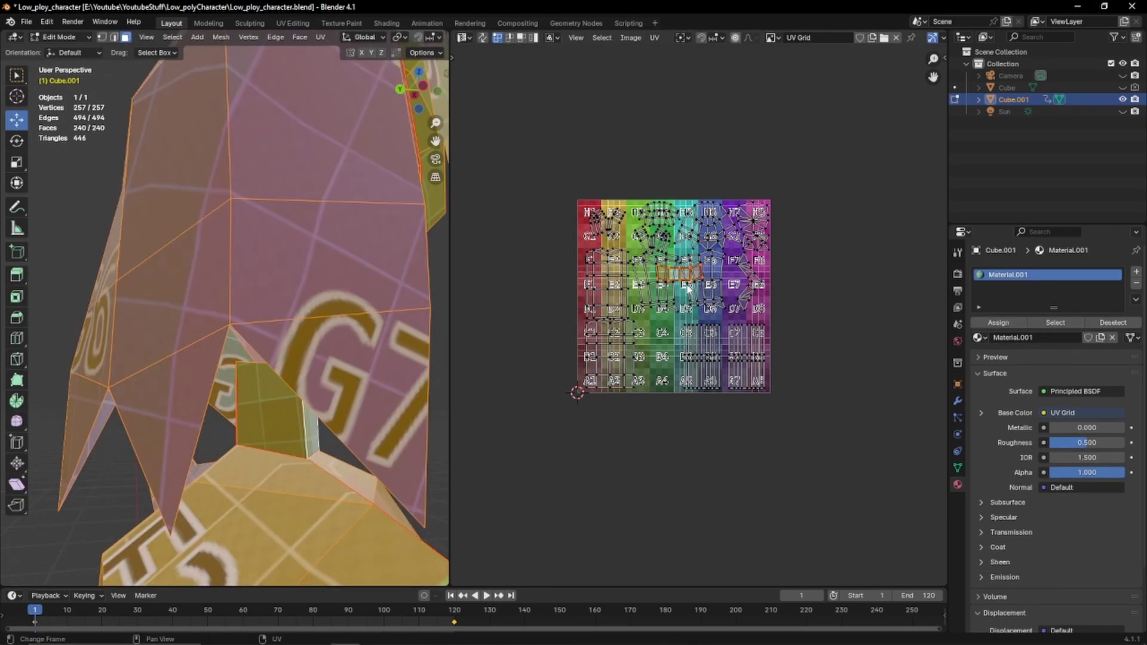
scroll(724, 300, up, 3)
key(l)
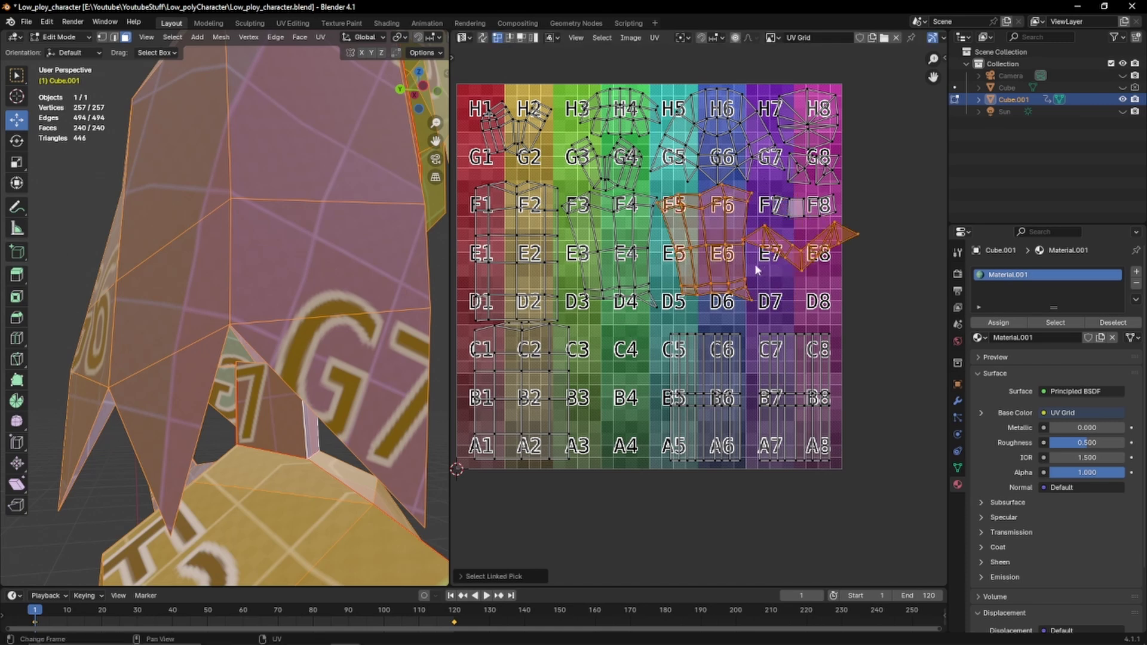
Straighten the edge loops of the arm island in columns 3 and 4 with Align
alt+click(648, 265)
right_click(623, 301)
click(623, 300)
alt+click(628, 294)
right_click(630, 306)
click(629, 318)
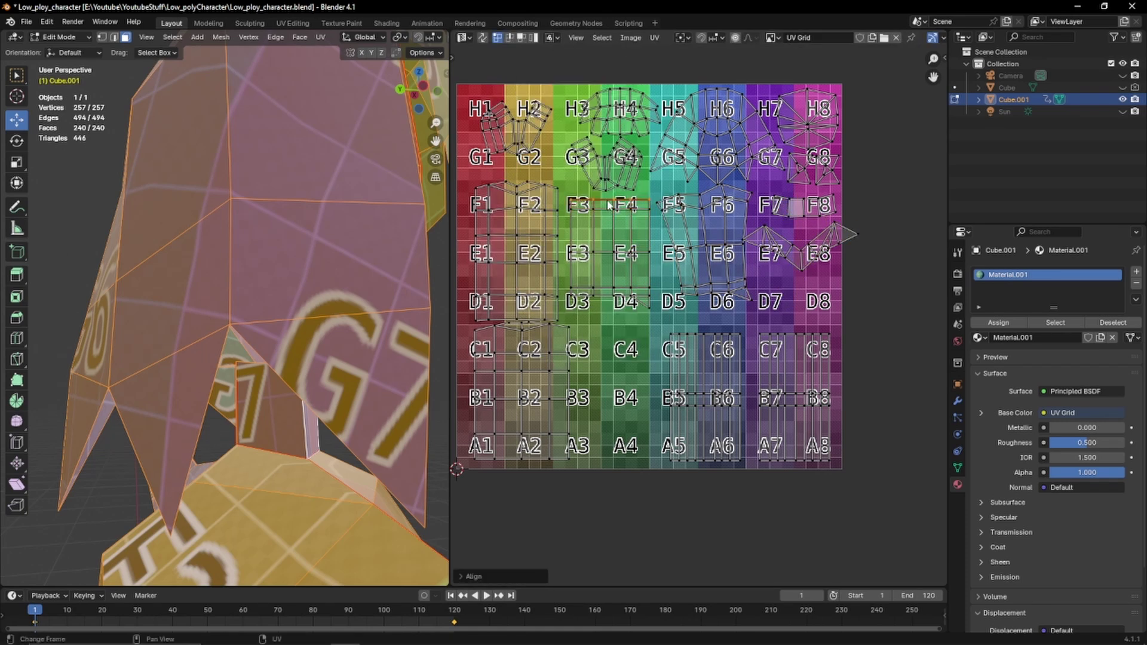
Align the horizontal and vertical edge loops of the other arm island around E5–E6 into a straight grid
alt+click(687, 195)
right_click(691, 207)
click(692, 220)
alt+click(695, 243)
right_click(695, 239)
click(696, 222)
alt+click(746, 278)
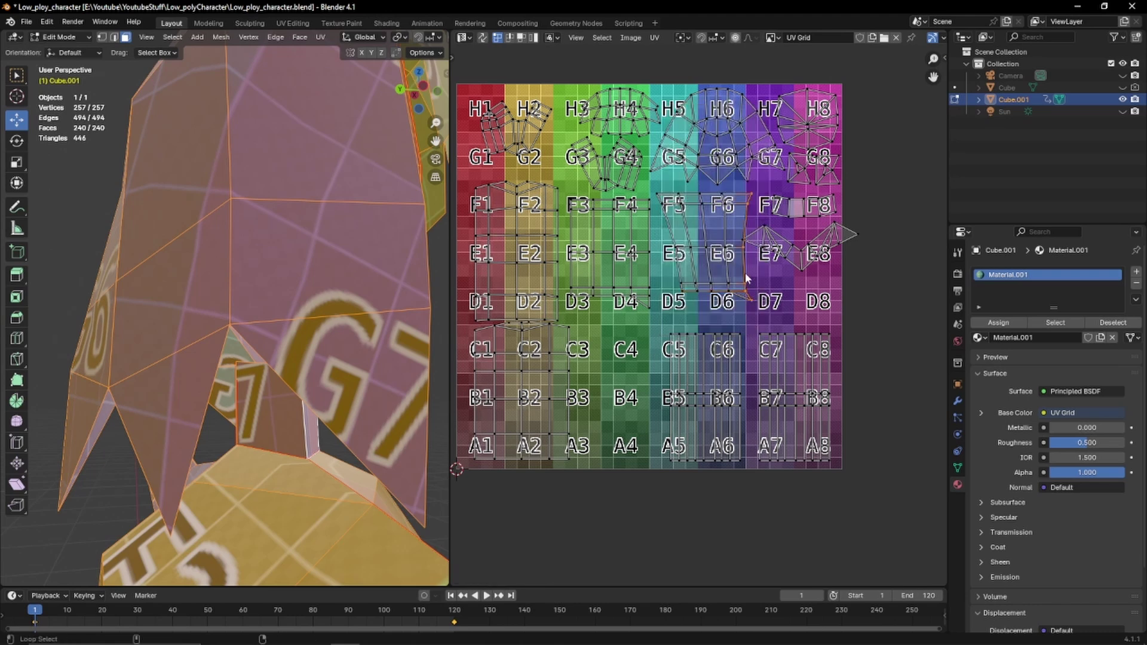
alt+click(678, 266)
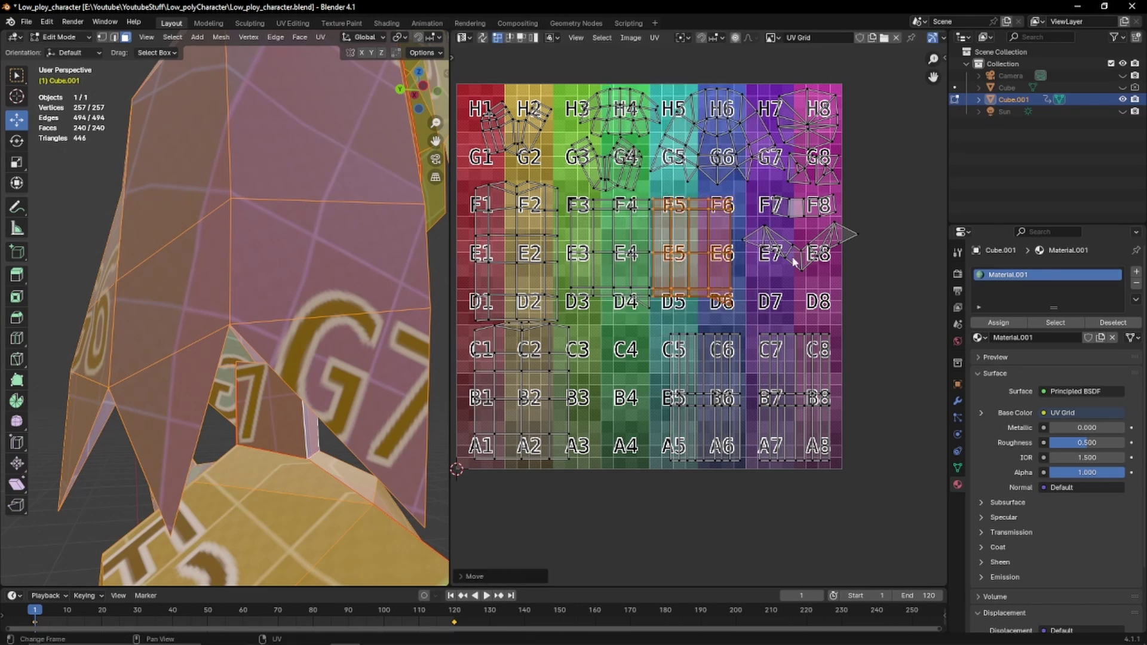
Move the straightened arm island from E5–E6 down to B3–C4 and the pointed island from E7–E8 to D6
click(793, 270)
click(712, 275)
key(l)
key(g)
click(784, 263)
key(l)
key(g)
click(721, 310)
Move the neck island to E6 and the islands at H8 and G8 into row F, with the H8 one between F7 and F8
click(790, 216)
key(l)
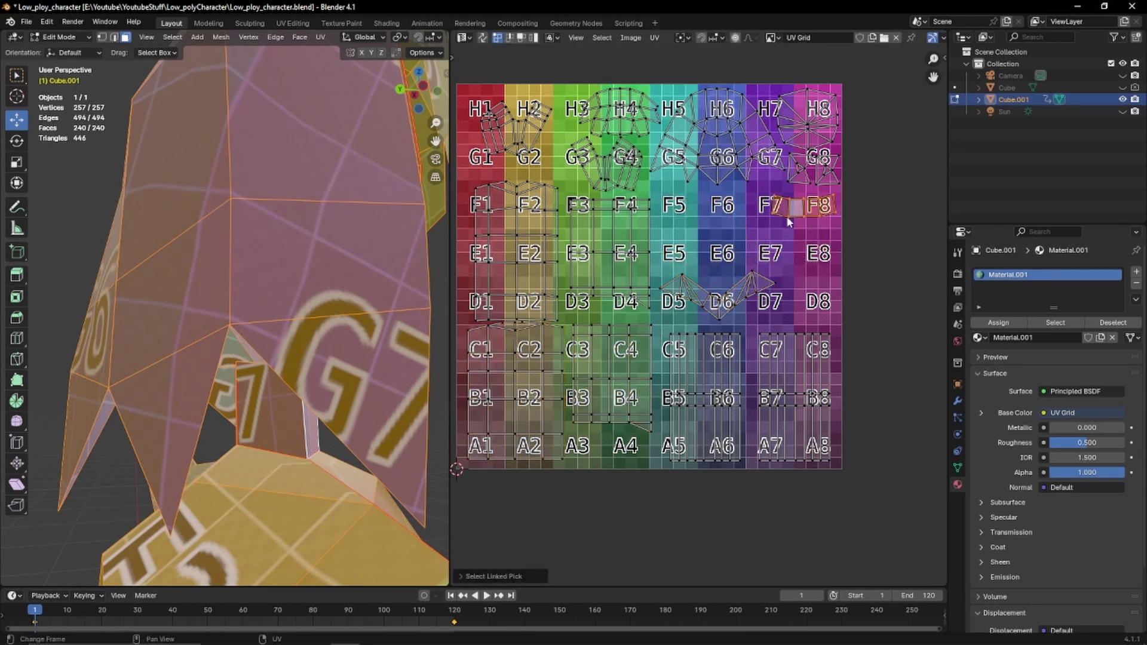
key(g)
click(694, 273)
click(806, 124)
key(l)
key(g)
click(792, 225)
Deselect the mesh, leave Edit Mode and inspect the grid texture on the whole character from the front and side
scroll(340, 299, down, 5)
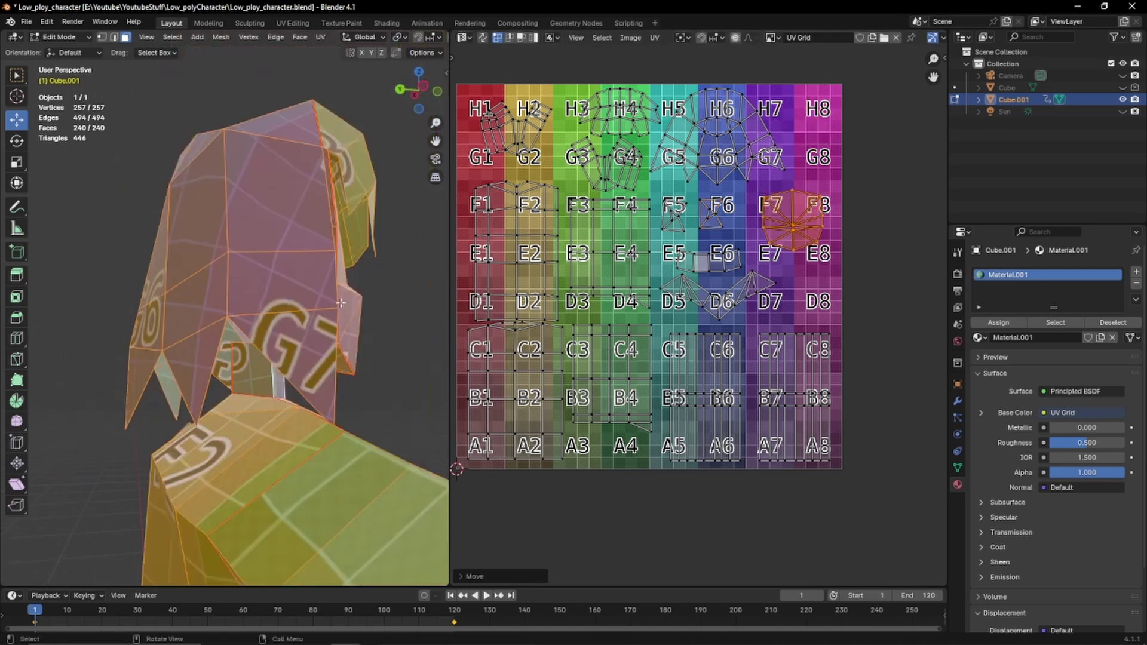
middle_drag(341, 299, 221, 293)
scroll(239, 292, up, 3)
key(s)
scroll(251, 274, down, 5)
click(167, 269)
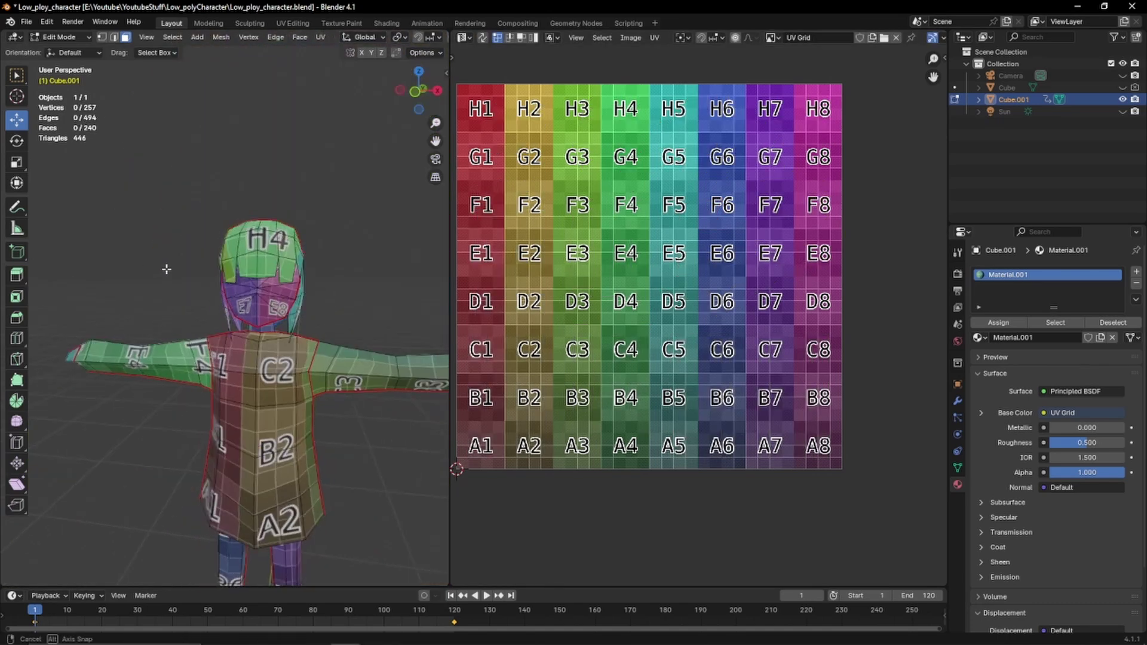
key(Tab)
click(167, 268)
scroll(239, 299, down, 4)
middle_drag(275, 322, 318, 341)
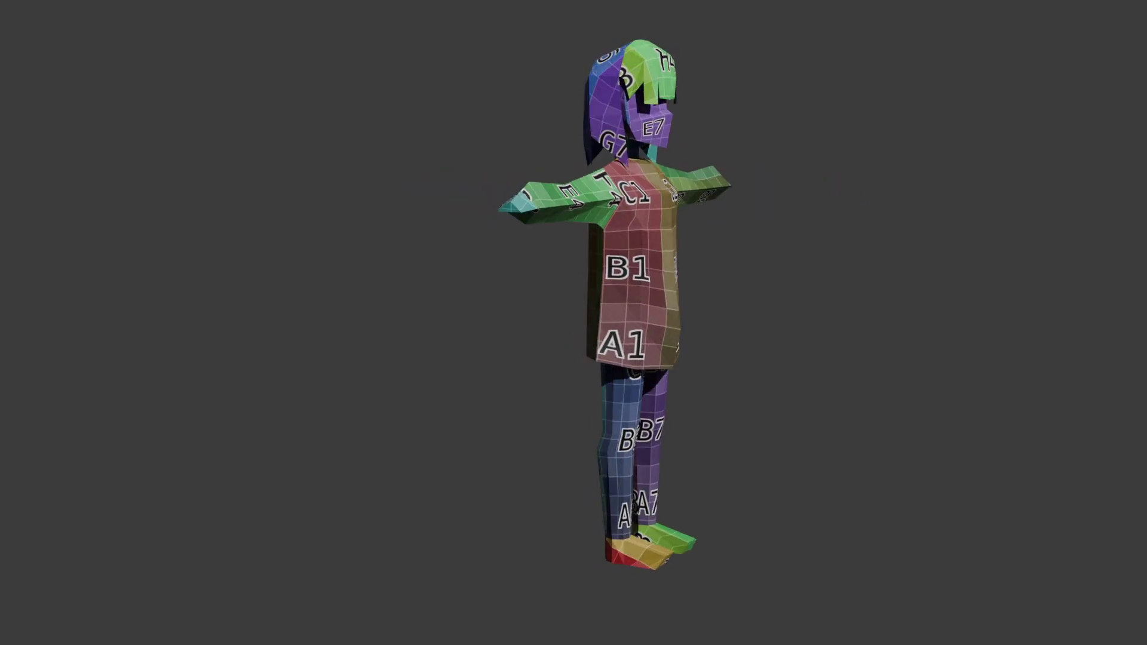